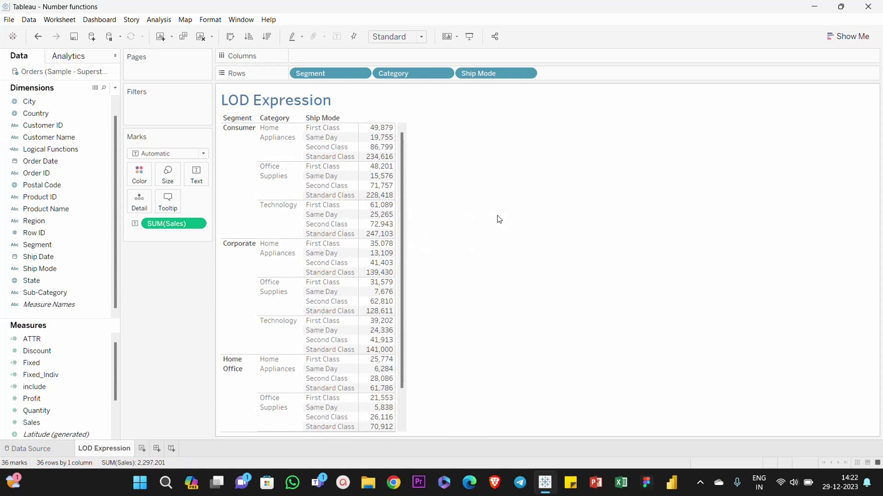
Remove Ship Mode and Category from the row fields so the table breaks sales down by Segment only.
left_click_drag(478, 74, 480, 181)
left_click_drag(419, 74, 422, 213)
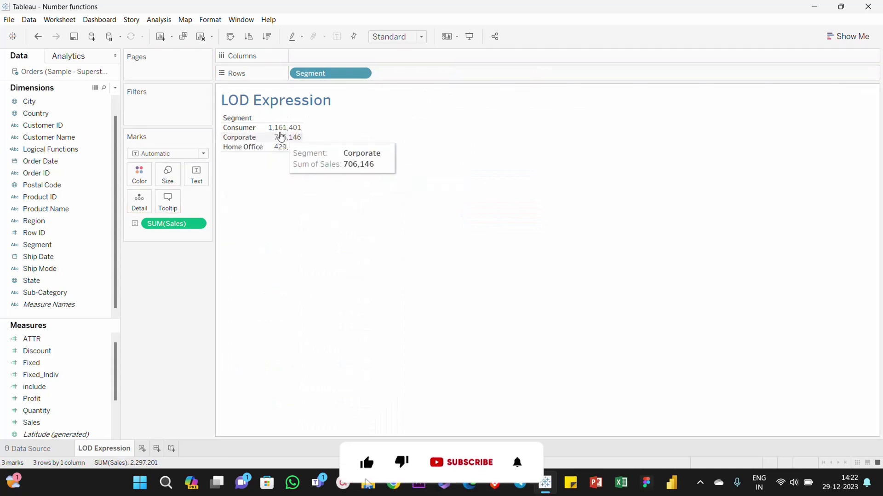
mouse_move(278, 147)
mouse_move(280, 131)
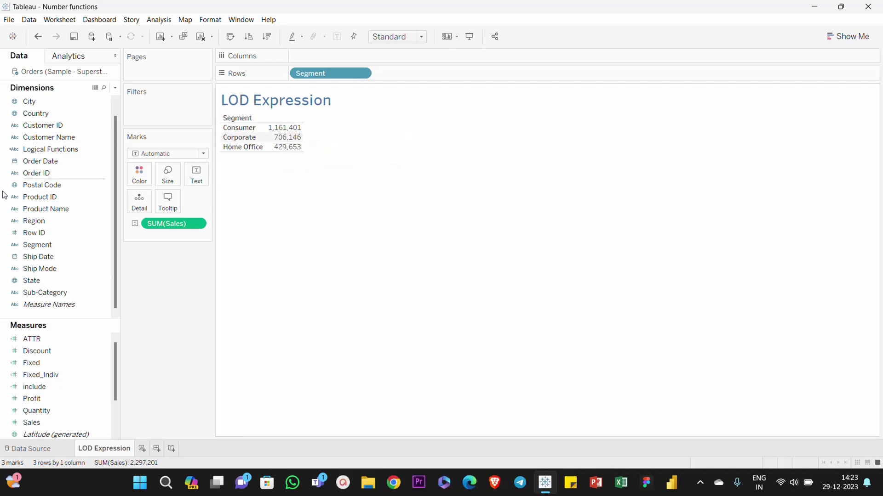
Add Category and Ship Mode to the row fields after Segment.
scroll(36, 232, "up", 1)
left_click_drag(37, 101, 399, 74)
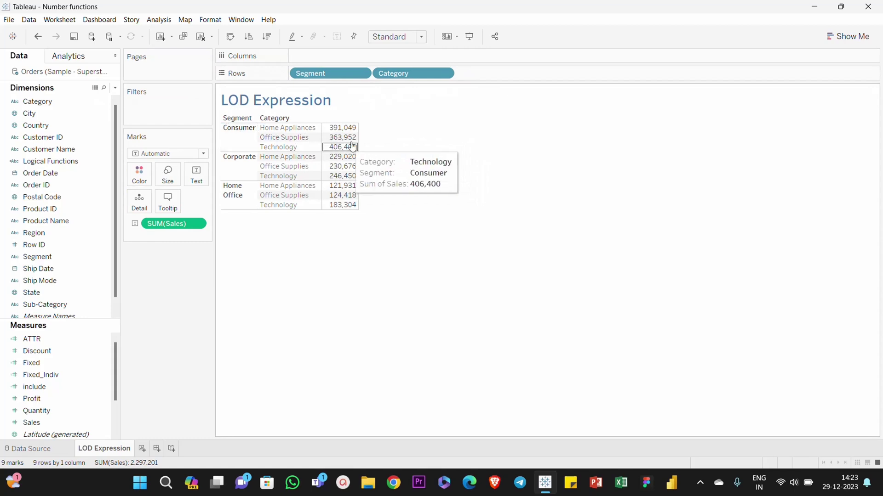
mouse_move(346, 152)
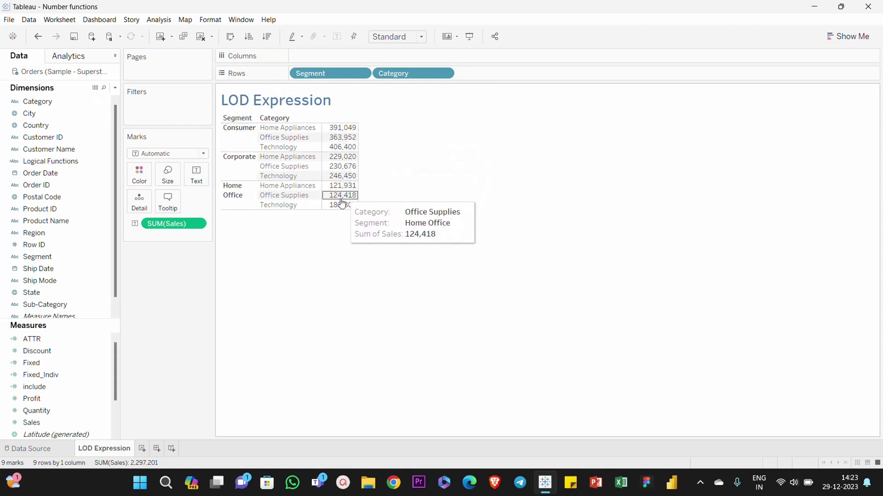
mouse_move(337, 136)
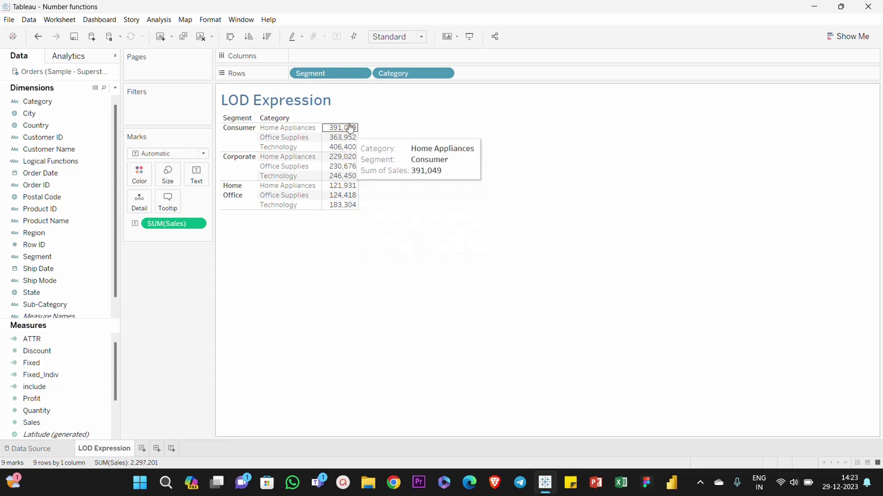
left_click_drag(40, 281, 491, 78)
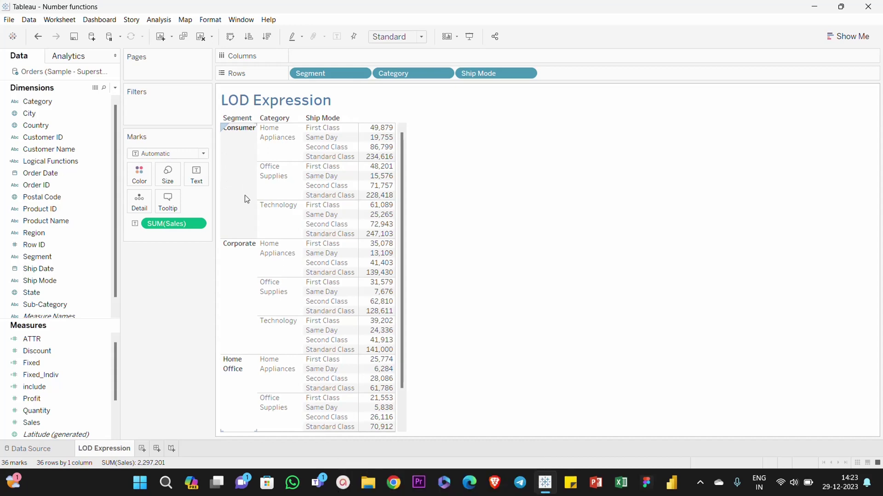
Highlight the Consumer, Corporate and Home Office segments one after another to examine each segment's total sales.
left_click(244, 175)
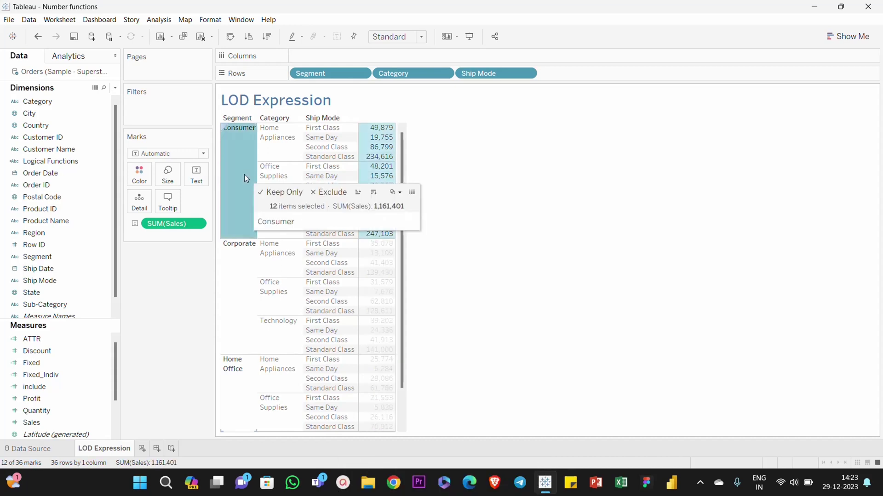
left_click(231, 299)
left_click(231, 421)
scroll(501, 266, "down", 1)
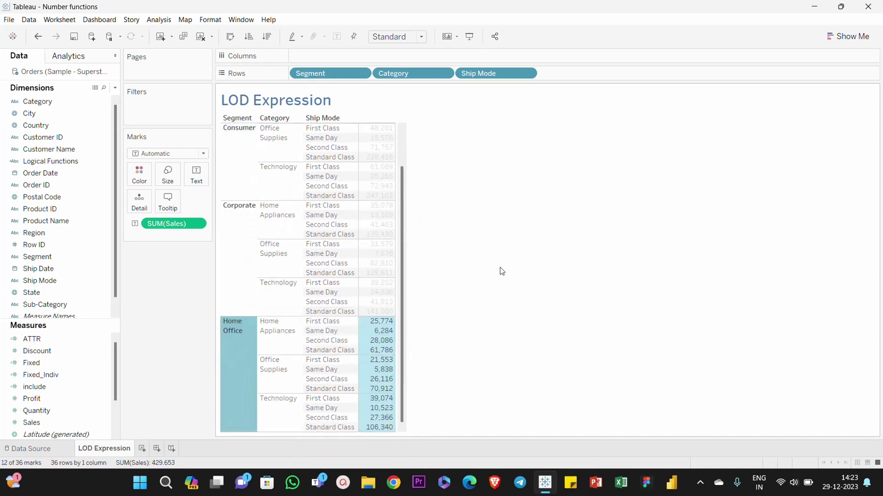
scroll(469, 284, "up", 1)
left_click(435, 233)
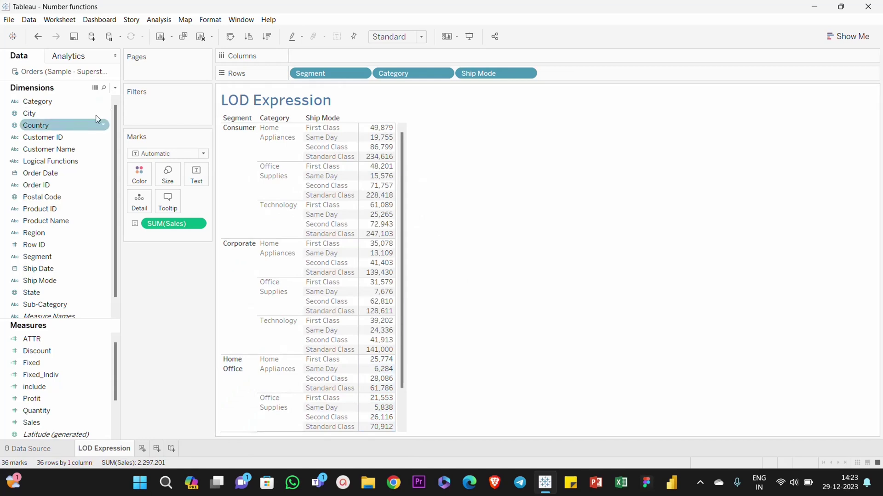
Create a calculated field named Fixed and begin its formula with the FIXED function.
left_click(115, 88)
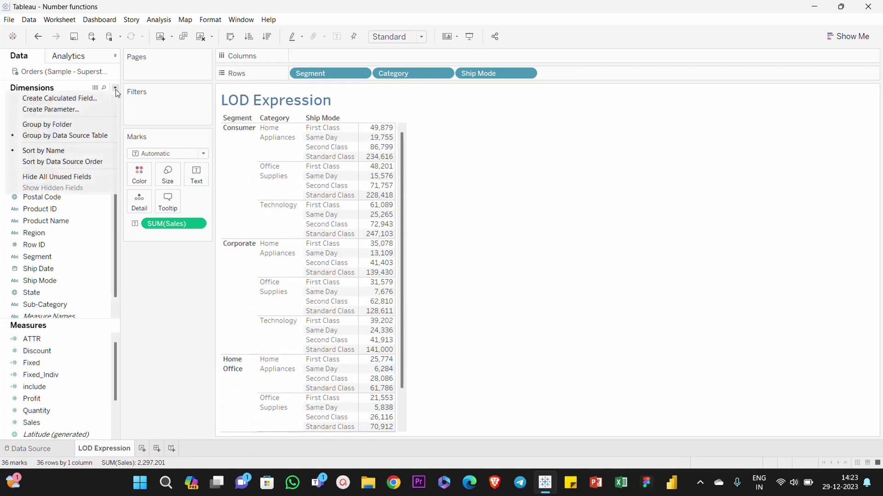
left_click(104, 100)
type("Fixed")
key("Tab")
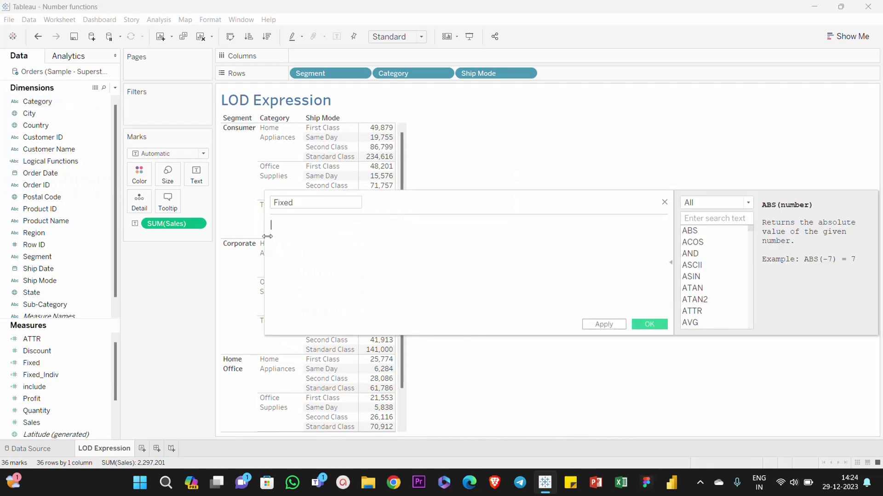
type("fix")
key("Return")
type("fix")
key("Down")
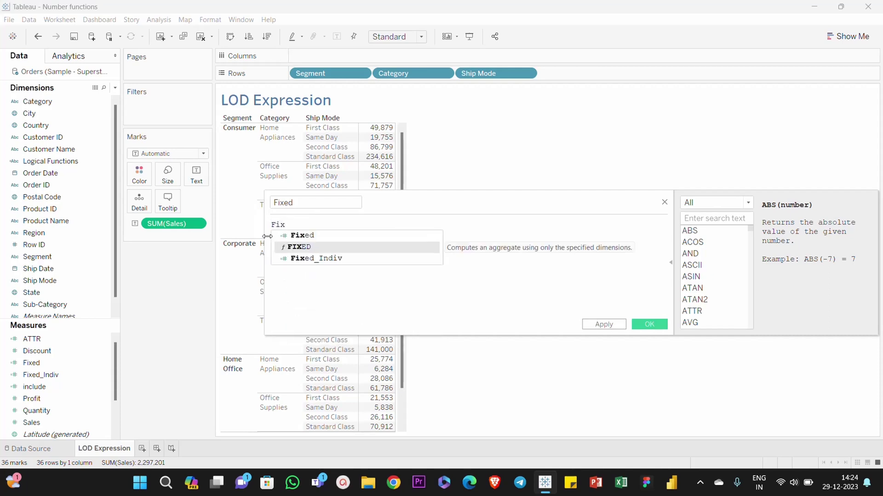
key("Return")
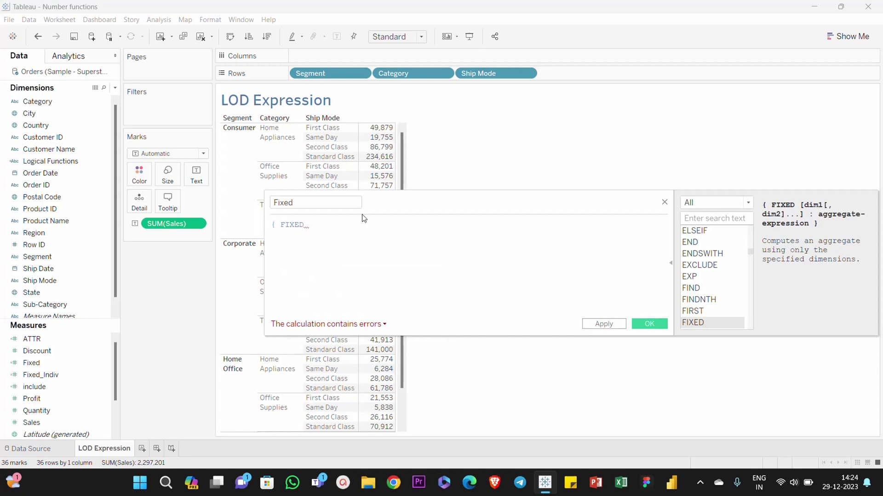
Complete the formula as { FIXED [Segment] : SUM([Sales])}.
type("segmen")
key("Return")
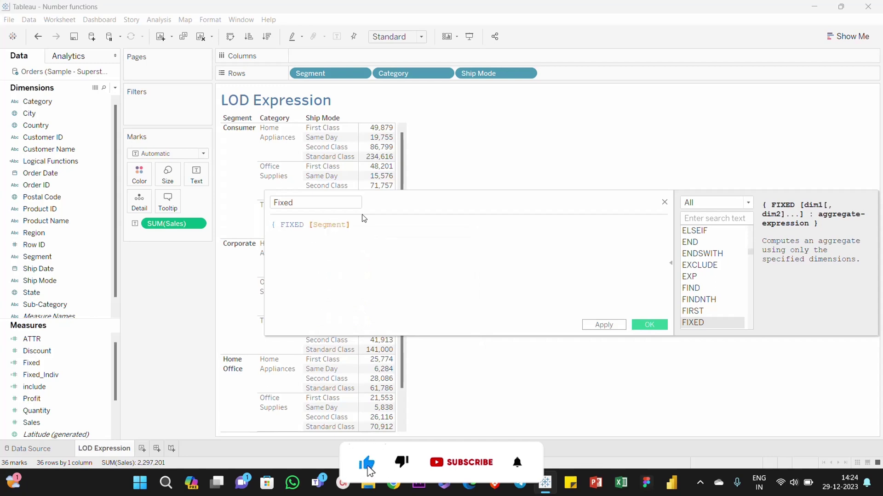
type(":")
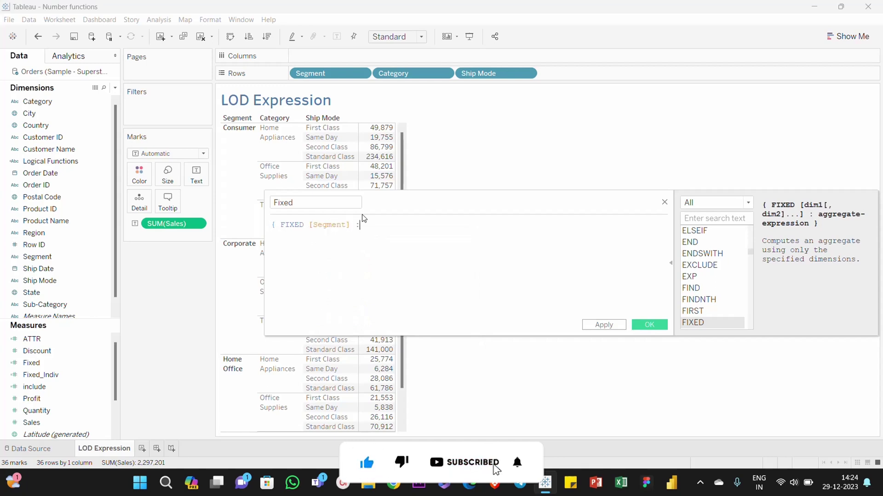
type(" su")
key("Return")
type("sales")
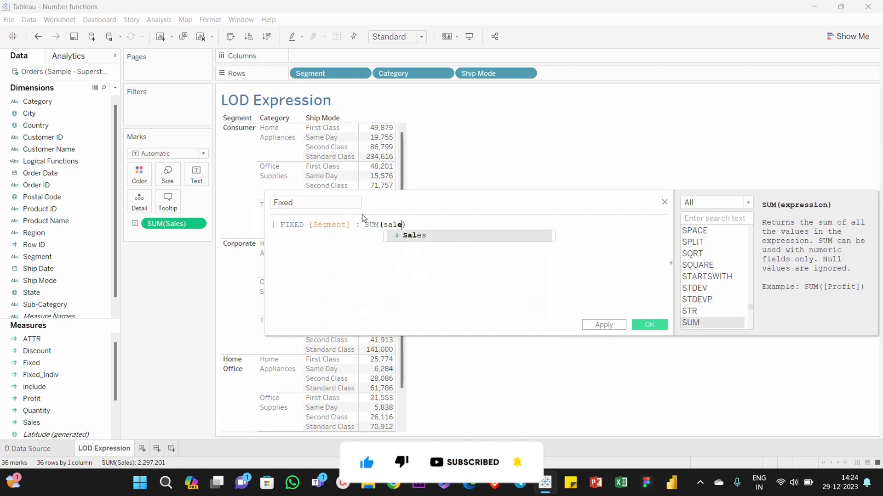
key("Return")
type(")")
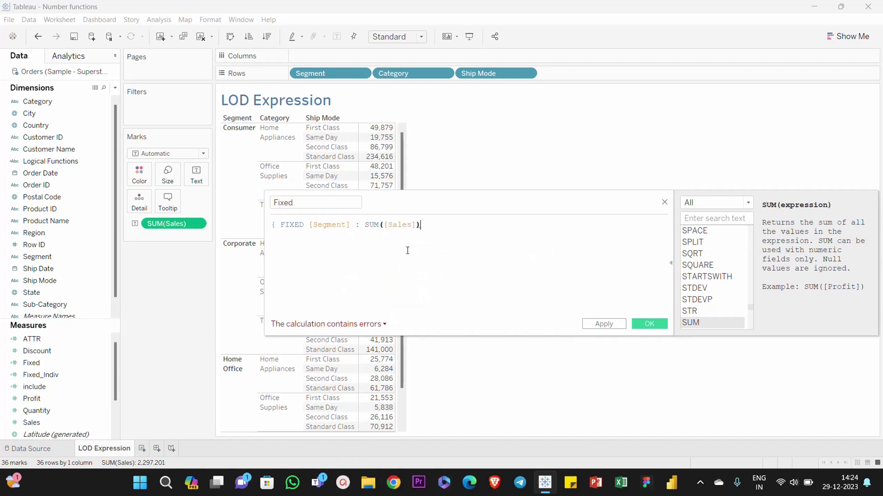
type("}")
Rename the calculated field Fixed_2 and save it, and add it to the table as a measure alongside Sales.
left_click(377, 324)
left_click(321, 204)
left_click(485, 232)
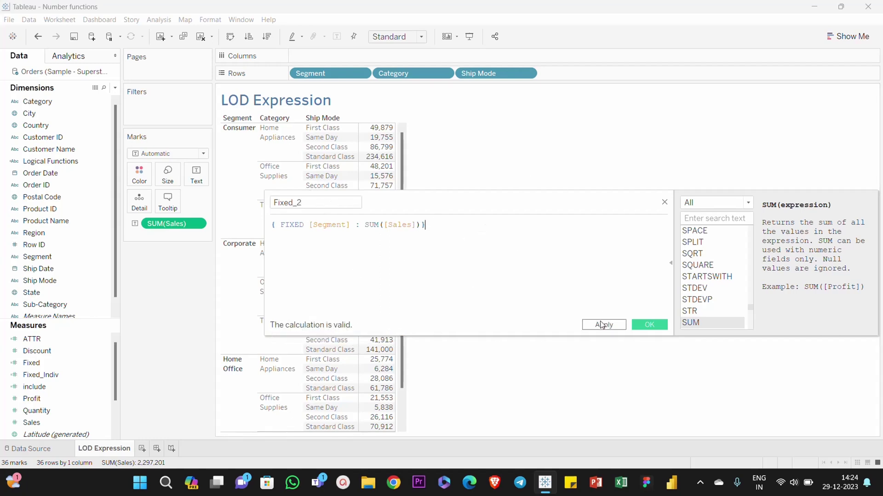
left_click(603, 323)
left_click(651, 326)
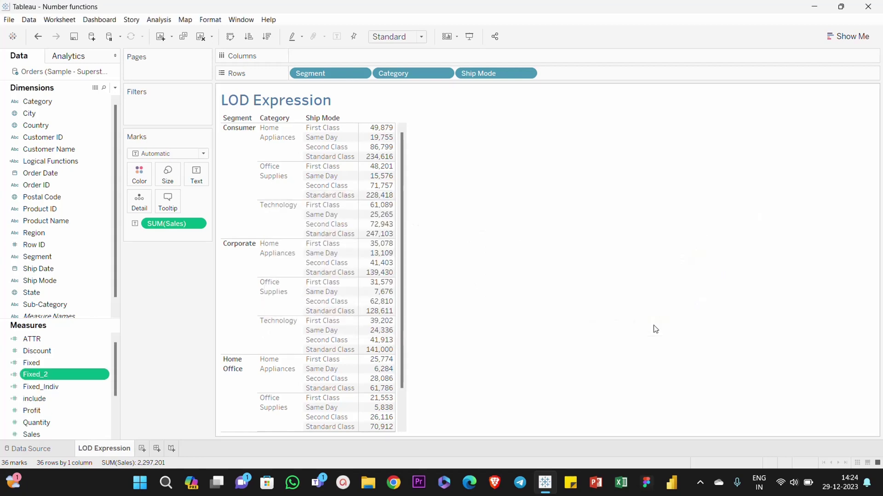
left_click_drag(36, 375, 374, 266)
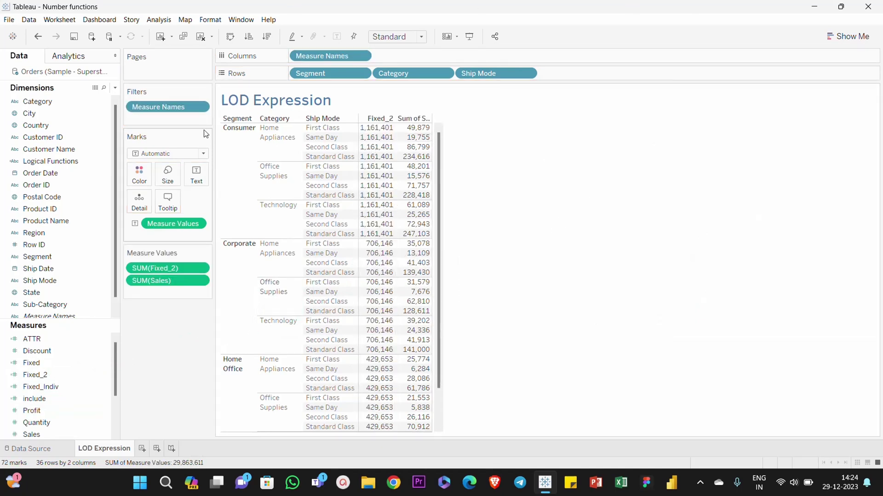
Select the Consumer segment's sales values and compare their sum with the segment's Fixed_2 value.
left_click(235, 139)
left_click(523, 146)
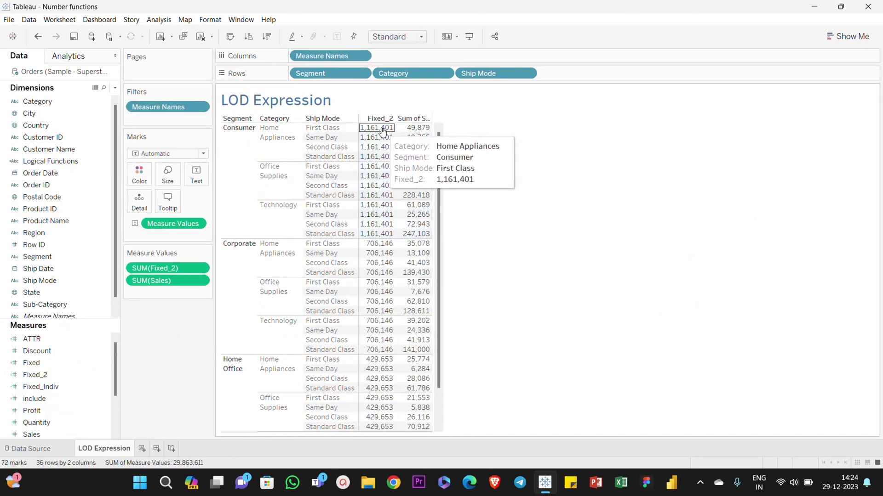
left_click_drag(415, 123, 418, 239)
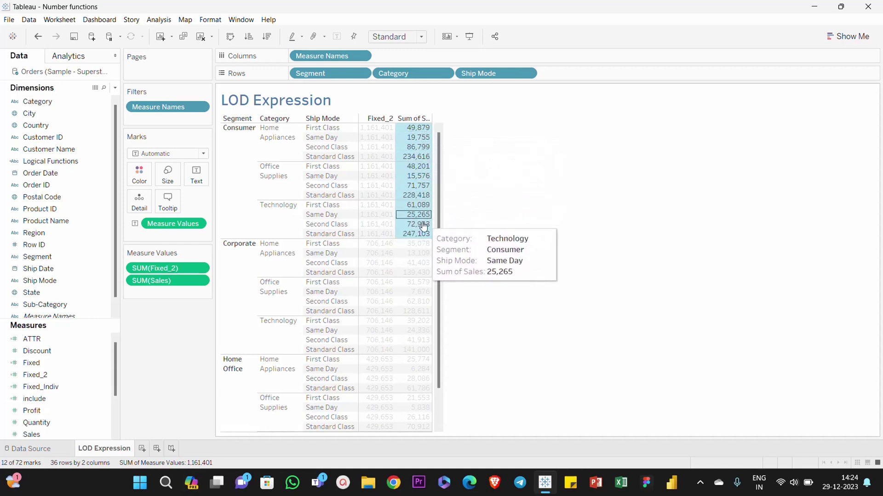
left_click(377, 133)
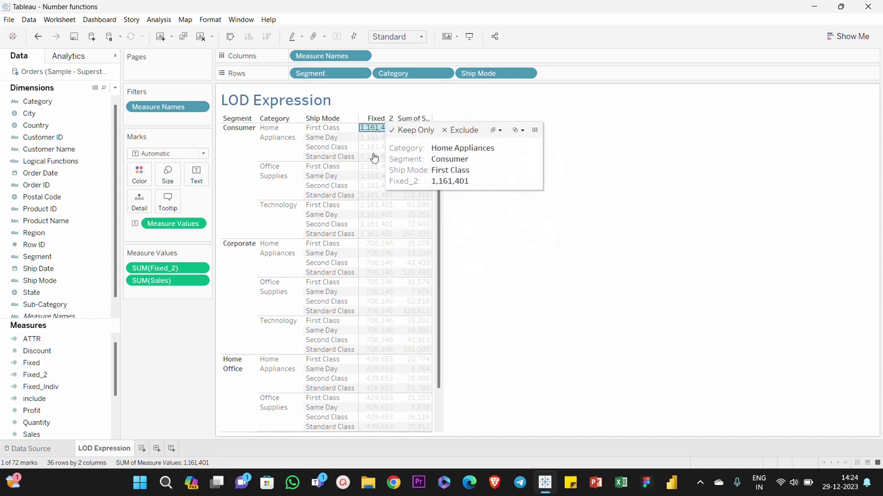
left_click(532, 213)
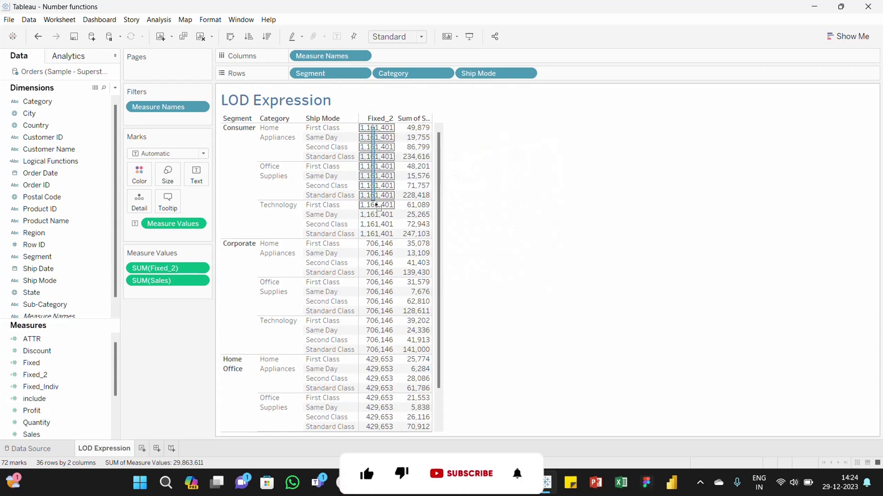
Select the Corporate segment's sales values and compare their sum with the segment's Fixed_2 value.
scroll(482, 243, "down", 2)
left_click(235, 251)
left_click(465, 232)
left_click_drag(424, 211, 423, 323)
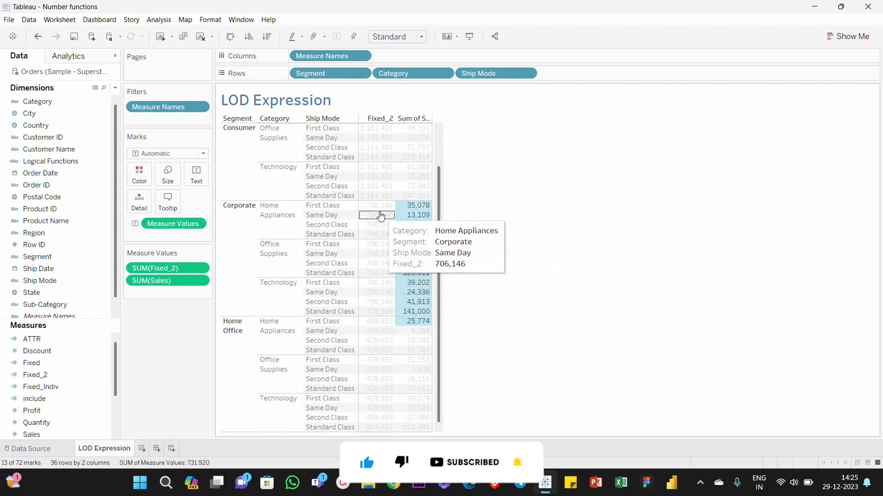
left_click(482, 219)
left_click_drag(416, 208, 420, 312)
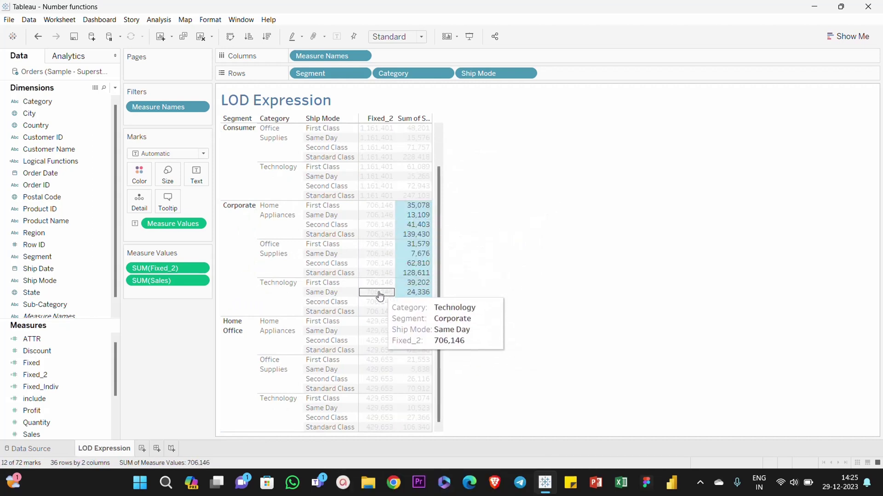
left_click(487, 240)
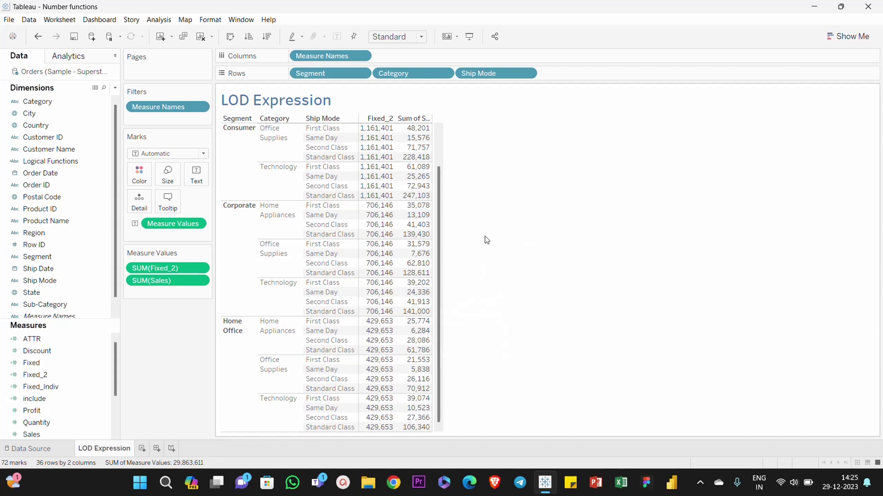
Select the Home Office segment's sales values and compare their sum with the segment's Fixed_2 value.
mouse_move(416, 324)
left_click_drag(416, 324, 417, 435)
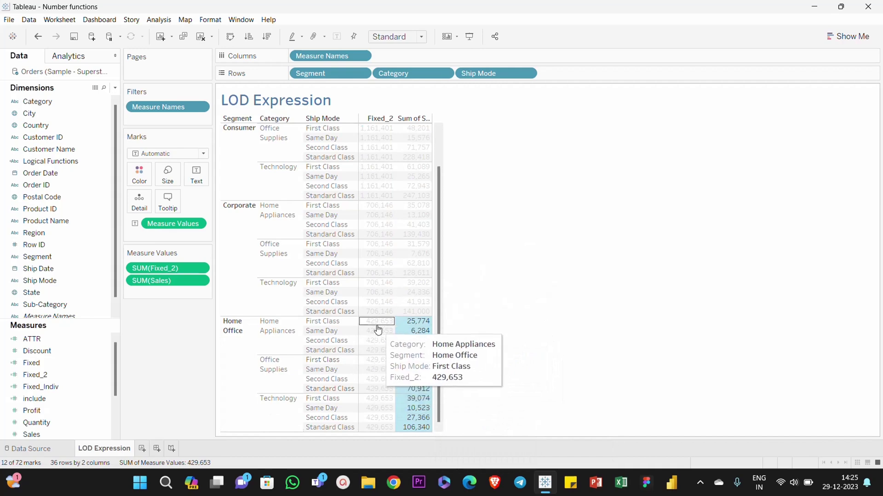
left_click(473, 320)
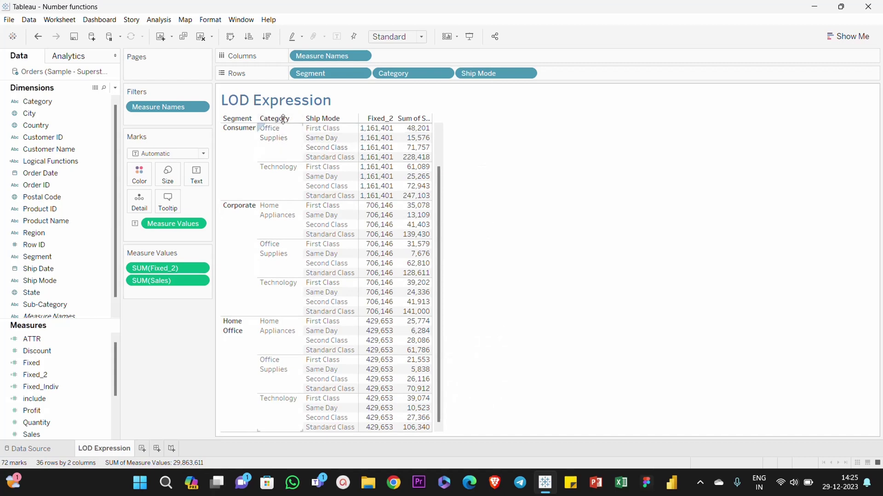
Edit the Fixed_2 calculation, replacing [Segment] with [Category] so it reads { FIXED [Category] : SUM([Sales])}, and save it.
right_click(41, 371)
left_click(71, 197)
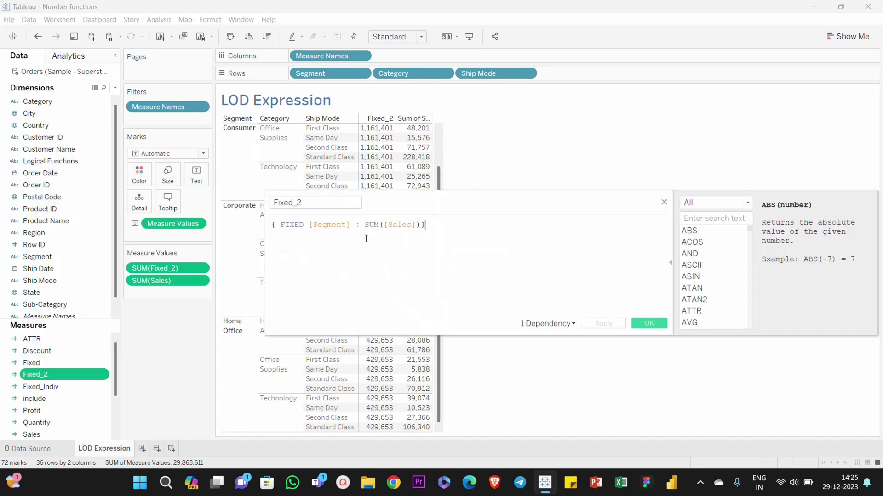
left_click(350, 225)
key("BackSpace")
key("BackSpace")
key("BackSpace")
key("BackSpace")
key("BackSpace")
key("BackSpace")
key("BackSpace")
key("BackSpace")
key("BackSpace")
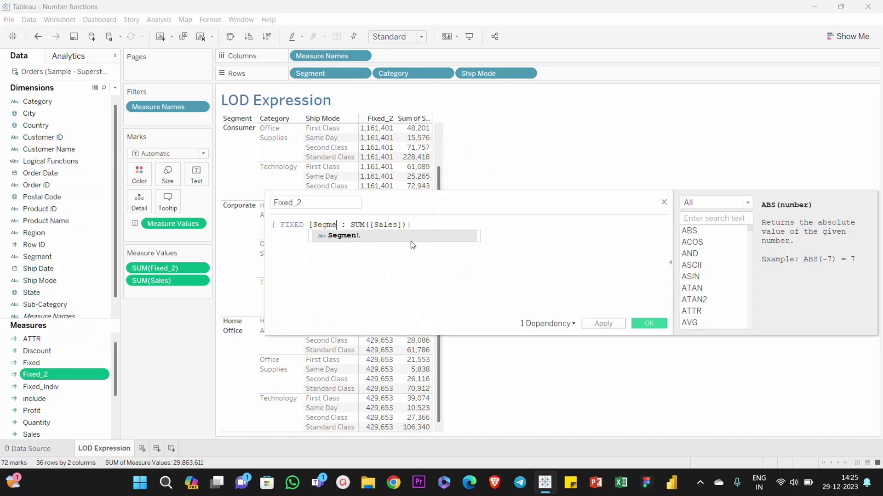
type("cate")
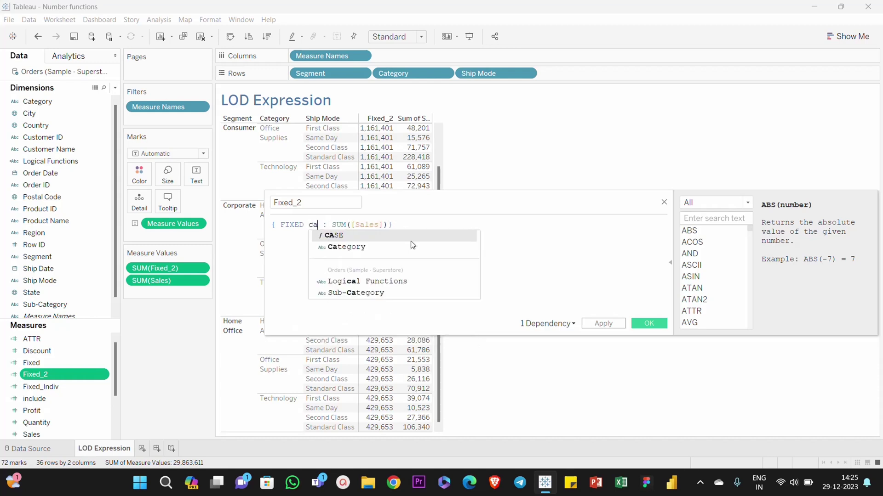
key("Return")
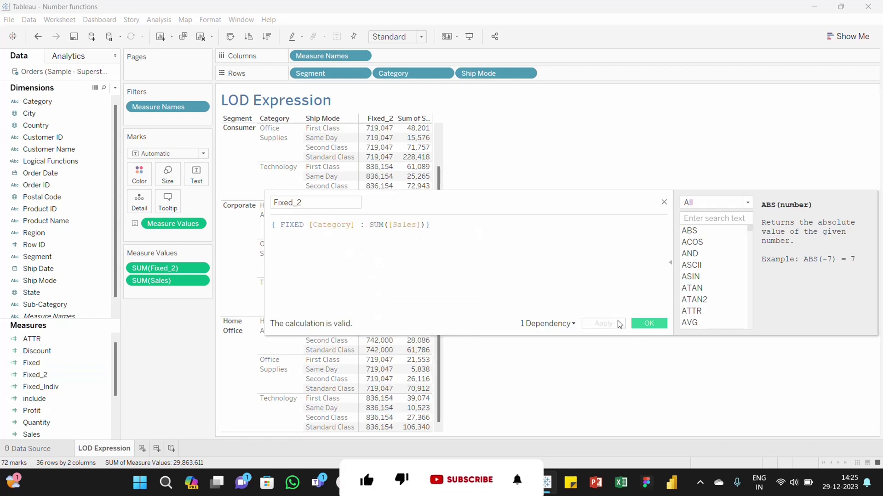
left_click(649, 323)
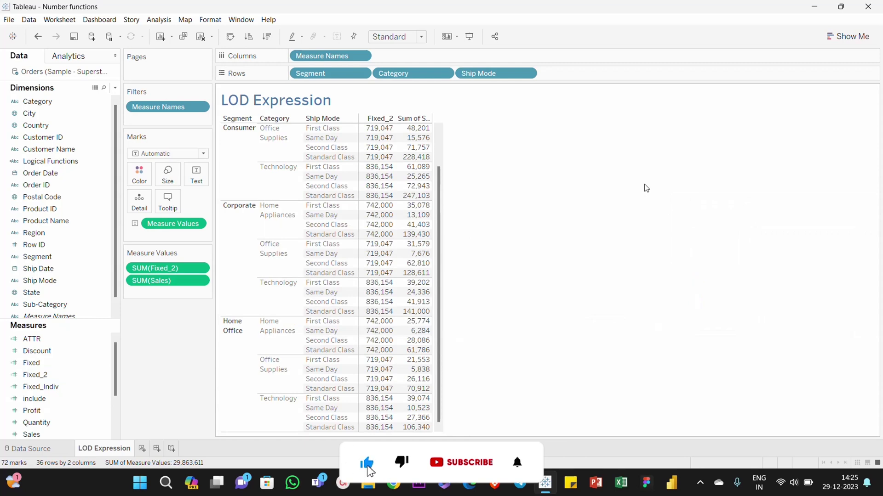
scroll(471, 159, "up", 1)
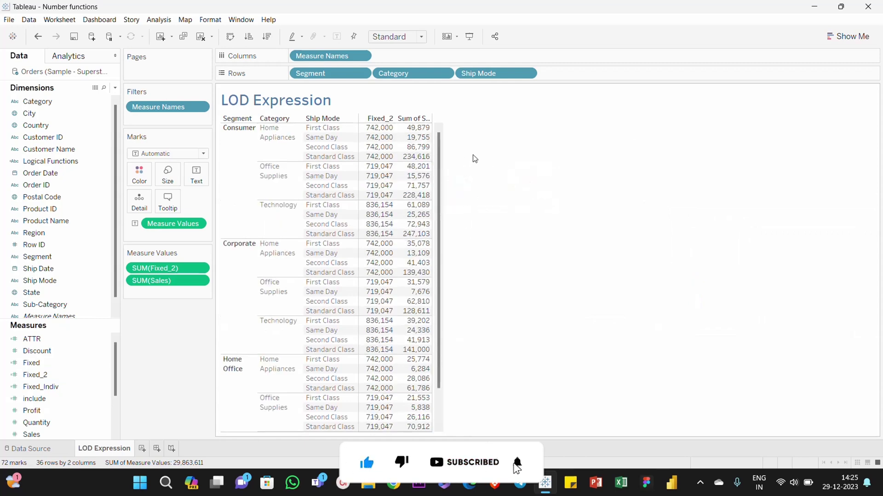
Select the Fixed_2 values of the Consumer segment's Home Appliances rows to examine them.
left_click_drag(380, 128, 385, 163)
left_click(562, 148)
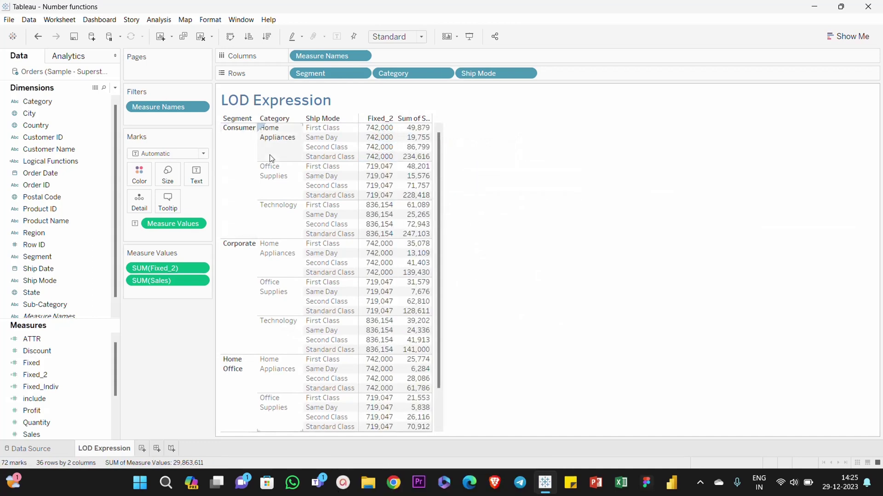
Create a new worksheet with Category in rows and Sales as text, aggregated as Sum.
left_click(142, 449)
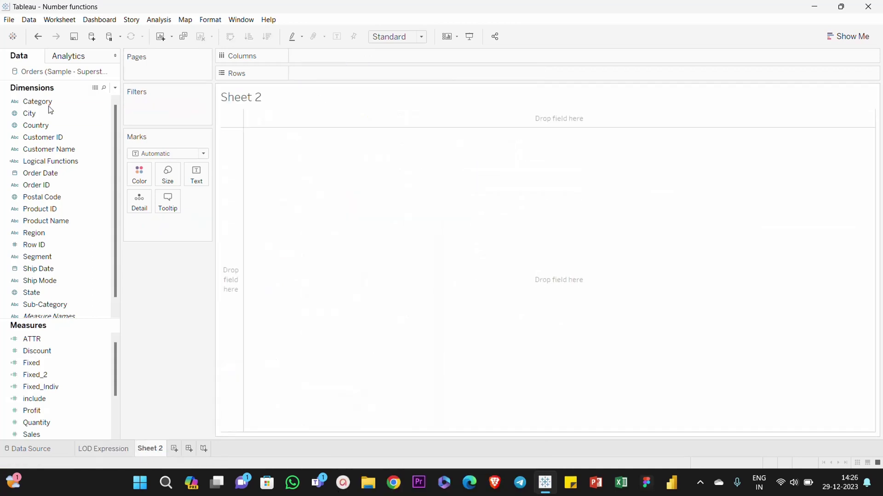
left_click_drag(41, 103, 338, 80)
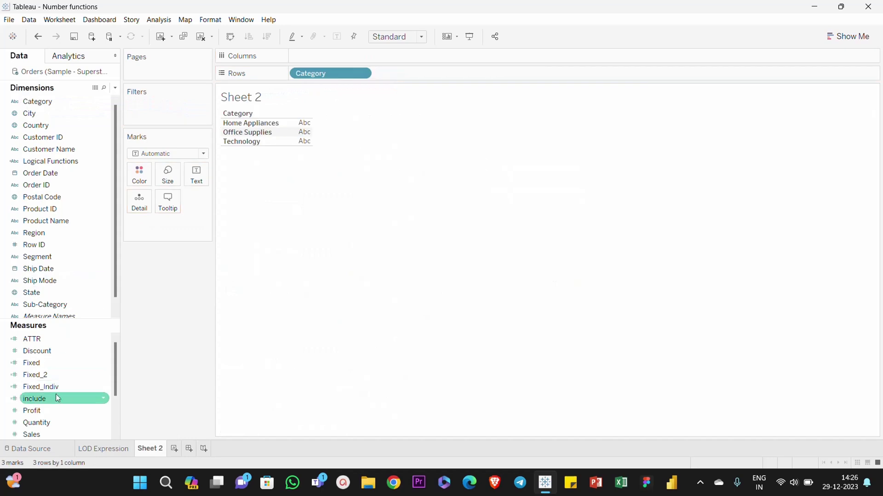
left_click_drag(27, 434, 297, 137)
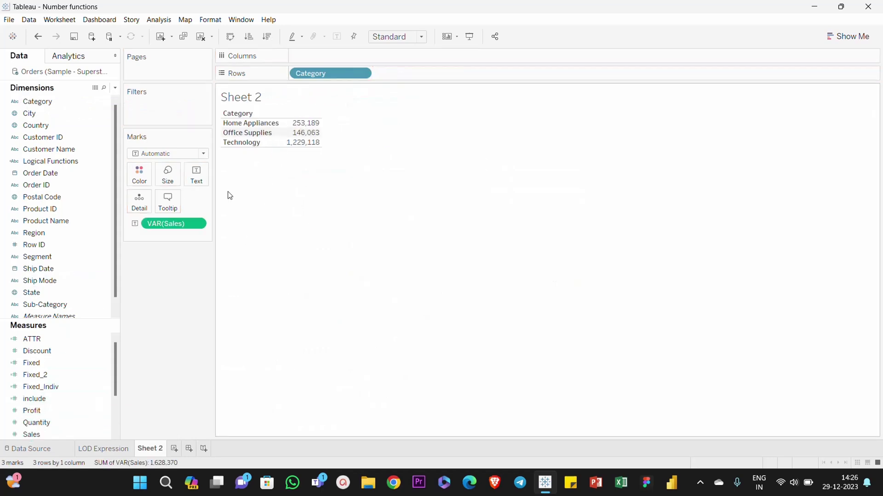
left_click(197, 224)
mouse_move(252, 312)
left_click(332, 313)
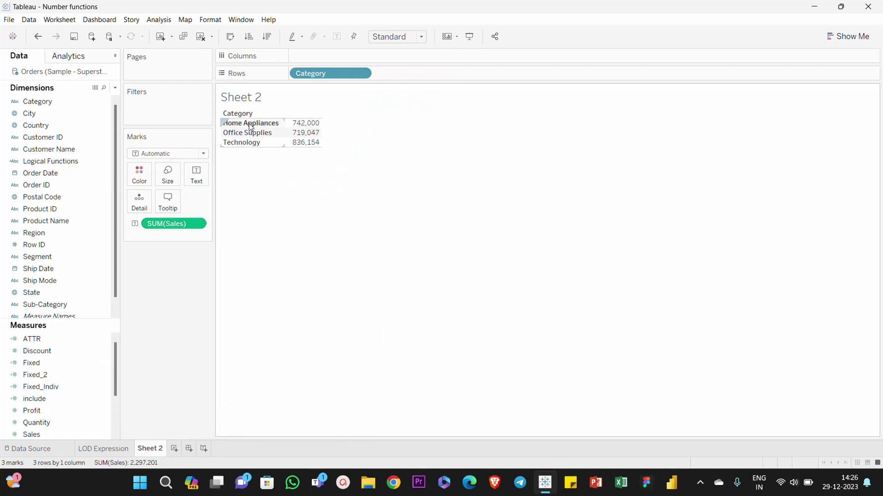
On the LOD Expression sheet, compare the Consumer segment's Fixed_2 values with its Sum of Sales values.
left_click(112, 449)
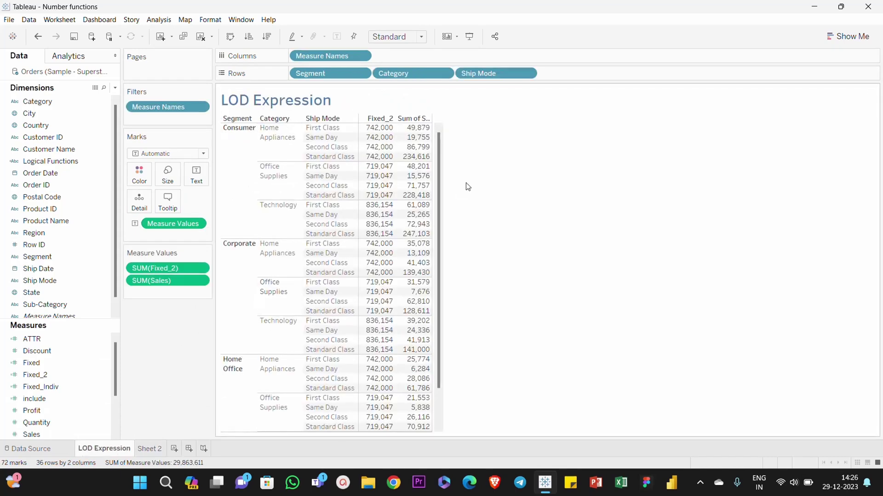
left_click_drag(380, 129, 385, 157)
left_click(580, 168)
left_click(241, 131)
left_click(538, 154)
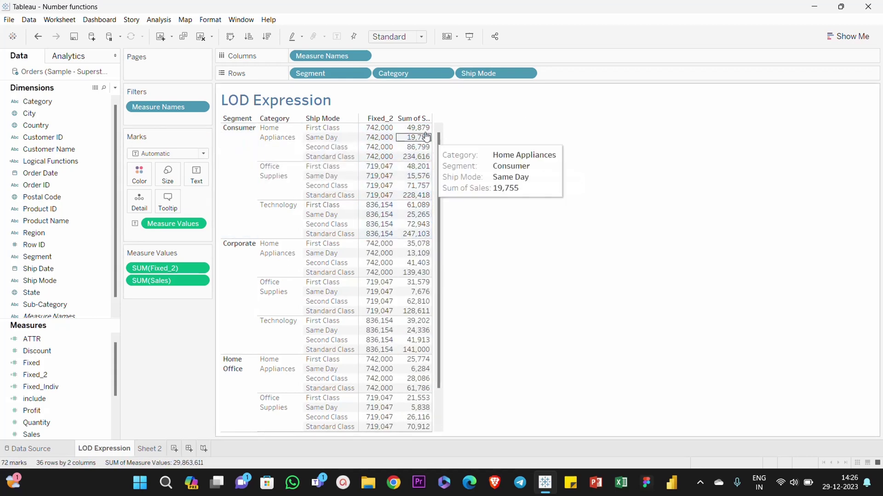
left_click_drag(430, 125, 435, 246)
left_click(610, 204)
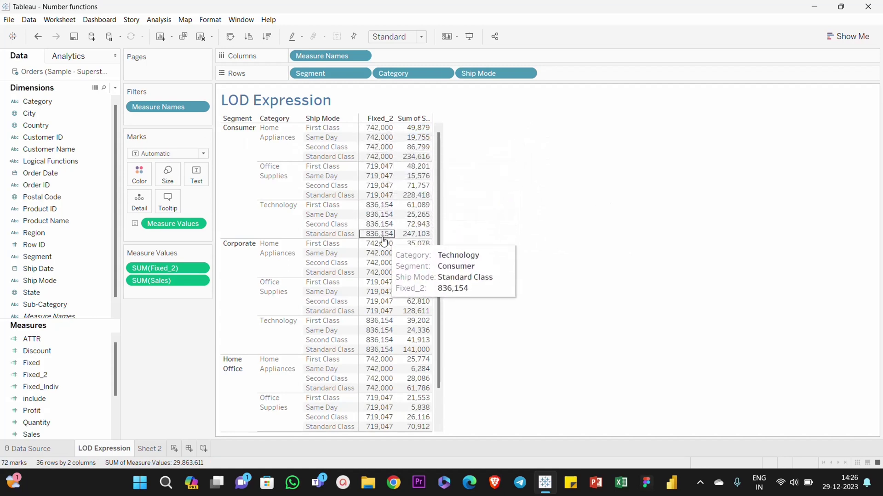
Check the sales total per category on Sheet 2, returning to the LOD Expression sheet.
left_click(157, 452)
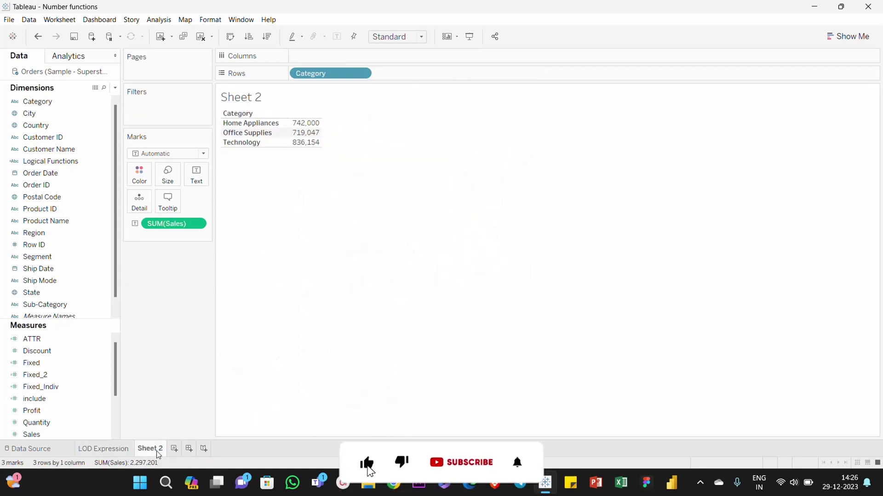
mouse_move(306, 128)
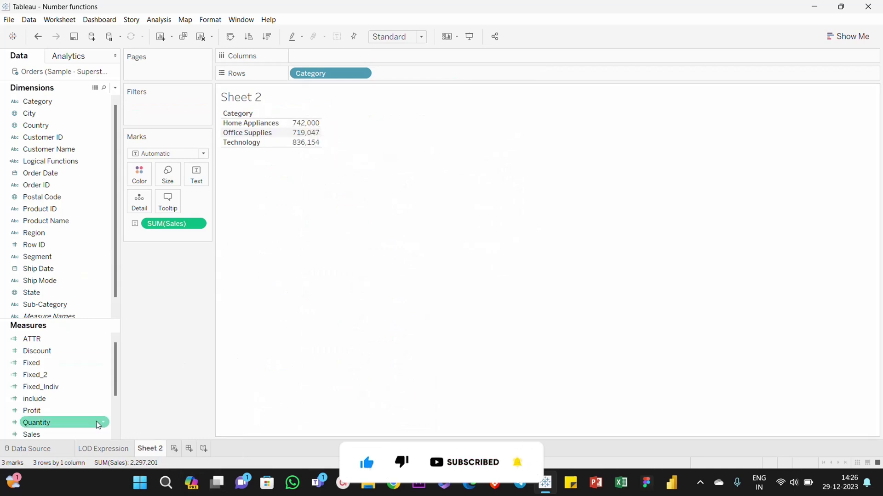
left_click(104, 448)
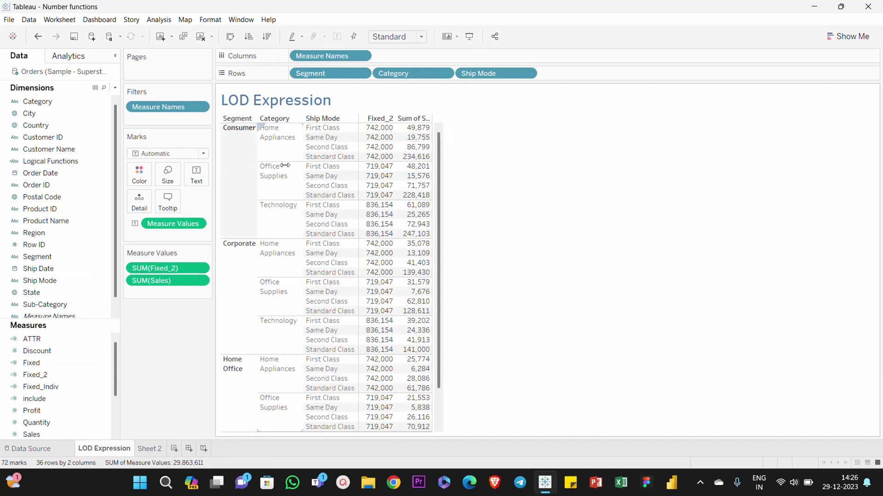
Examine the Home Appliances sales values in the Consumer, Corporate and Home Office segments.
left_click(279, 141)
left_click(486, 128)
left_click_drag(418, 124, 422, 161)
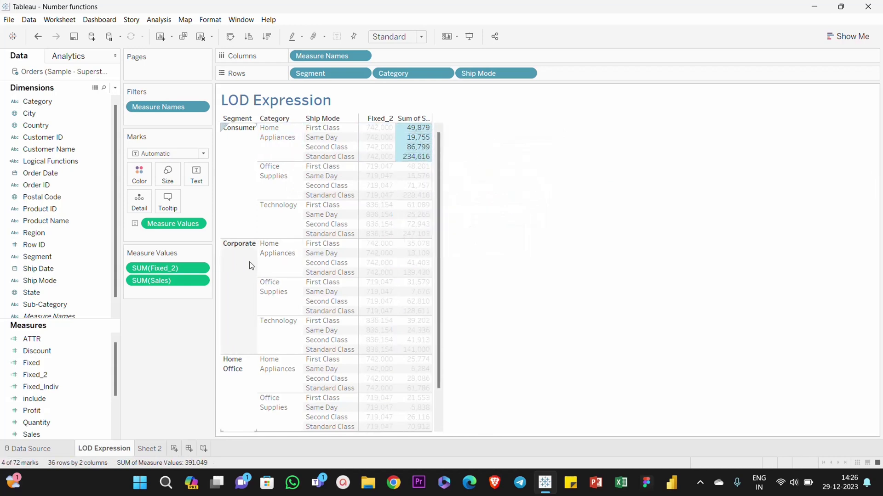
left_click_drag(417, 243, 419, 277)
left_click(233, 368)
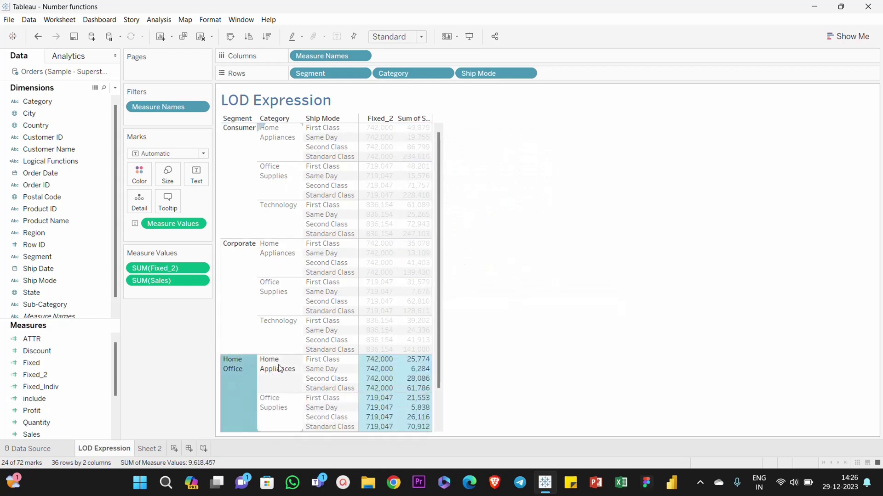
left_click(551, 325)
scroll(550, 325, "down", 1)
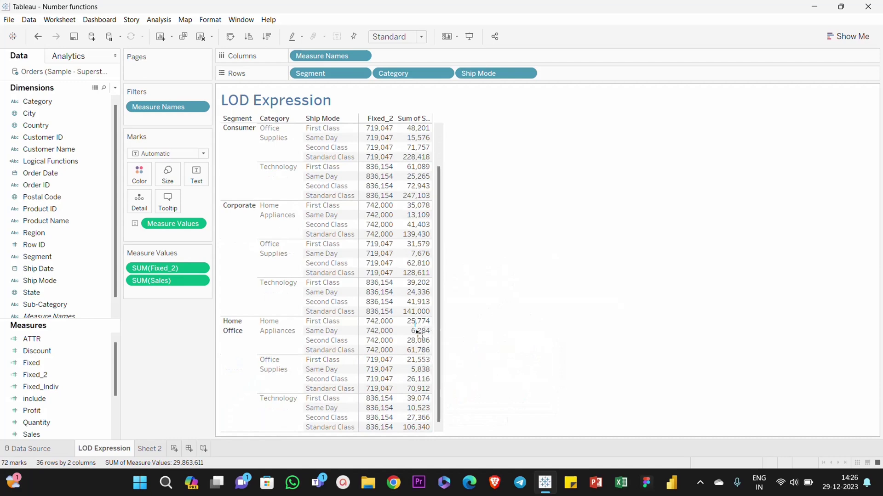
left_click_drag(415, 360, 415, 360)
key("Escape")
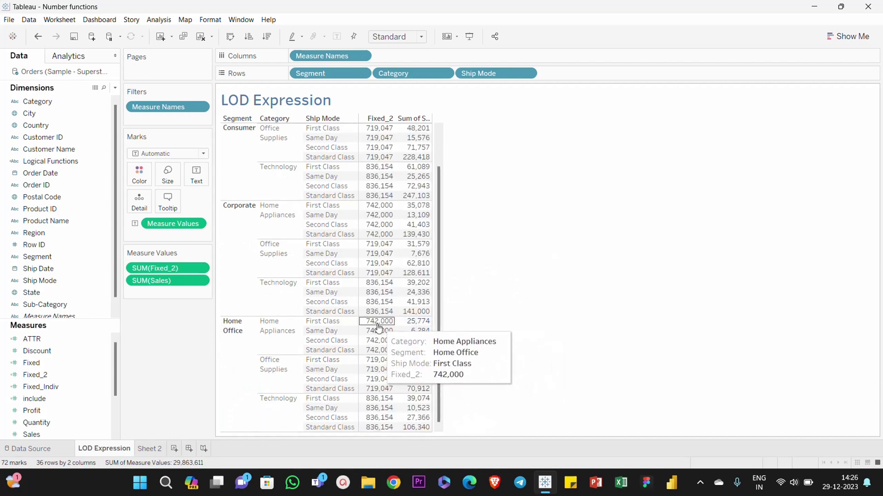
Compare the Fixed_2 values repeated across the segments with the category totals on Sheet 2.
scroll(386, 314, "up", 1)
scroll(386, 314, "up", 1)
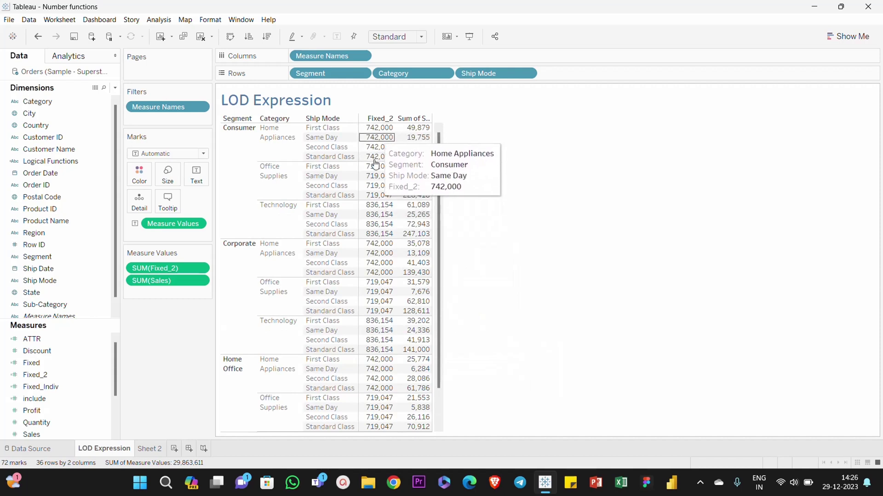
scroll(379, 283, "down", 1)
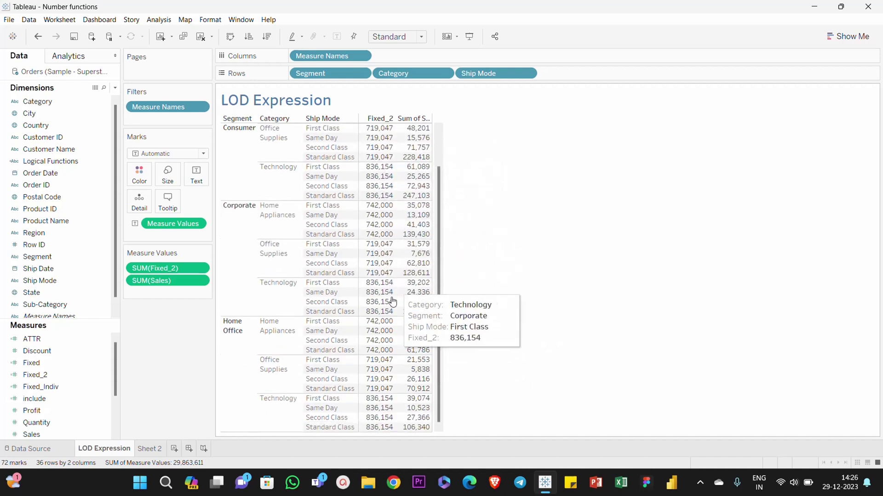
left_click(156, 450)
left_click(123, 451)
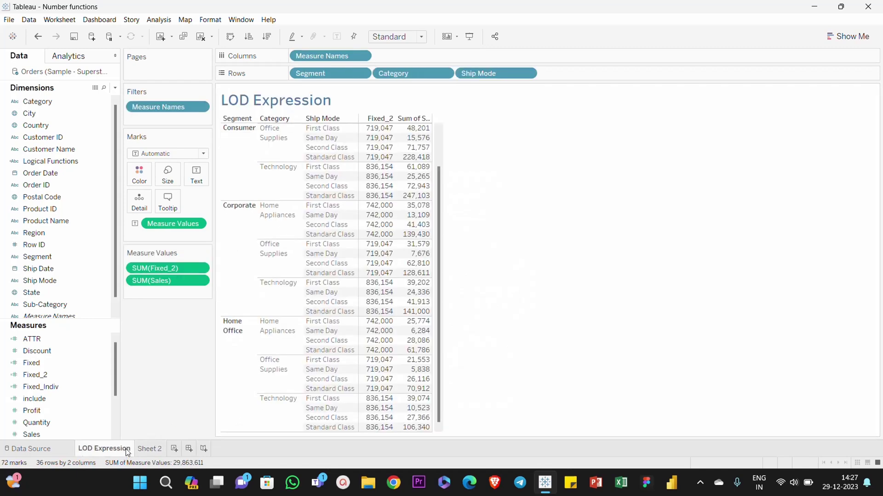
scroll(400, 248, "up", 1)
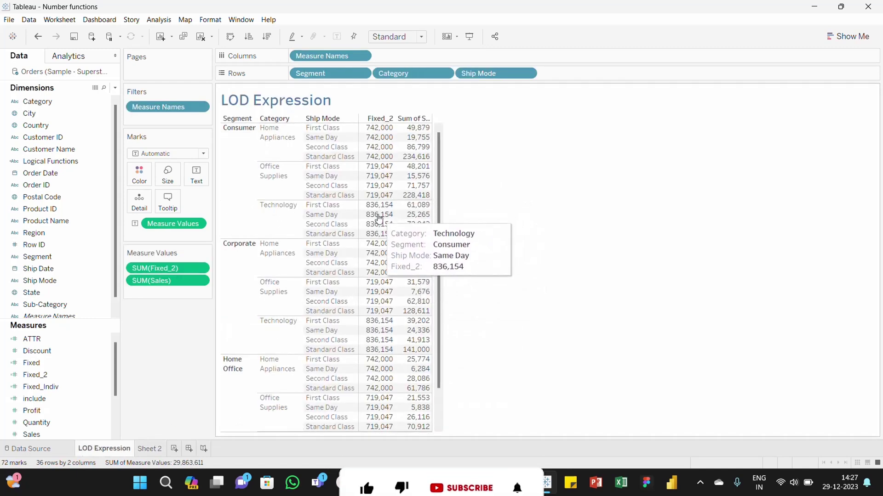
scroll(391, 293, "down", 1)
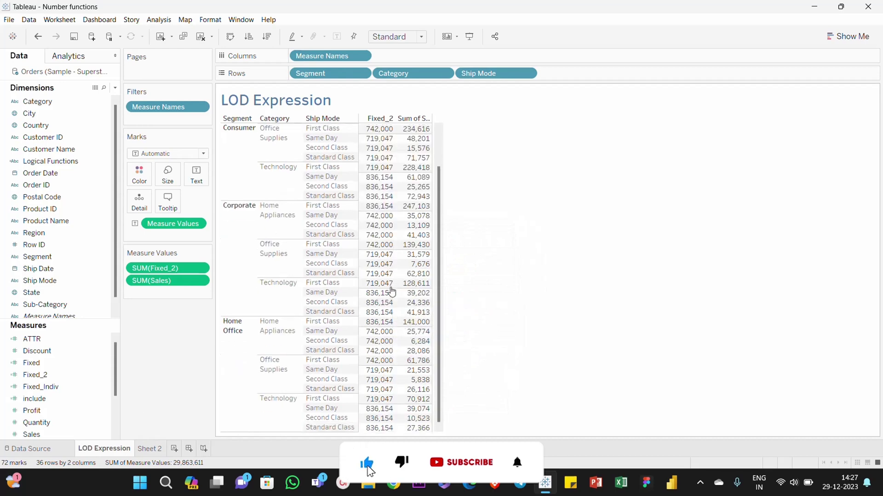
scroll(367, 198, "up", 1)
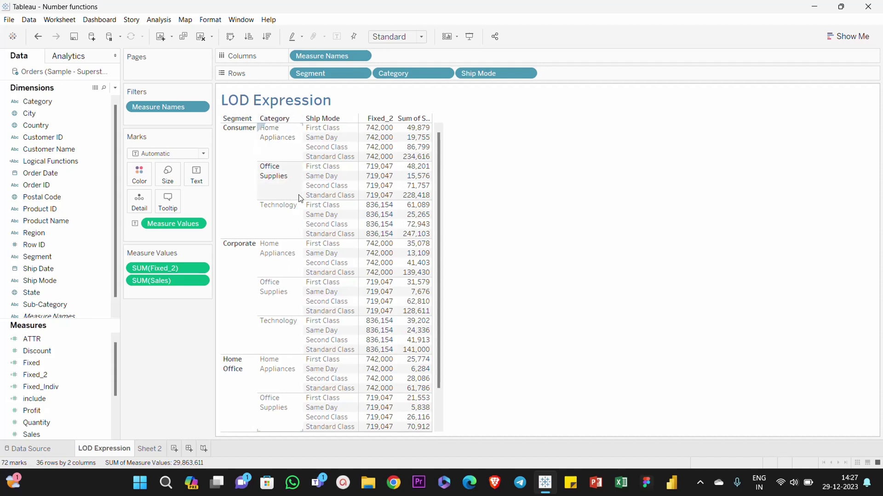
Review the Fixed_2 column of the LOD Expression table, selecting its values across all three segments.
mouse_move(374, 218)
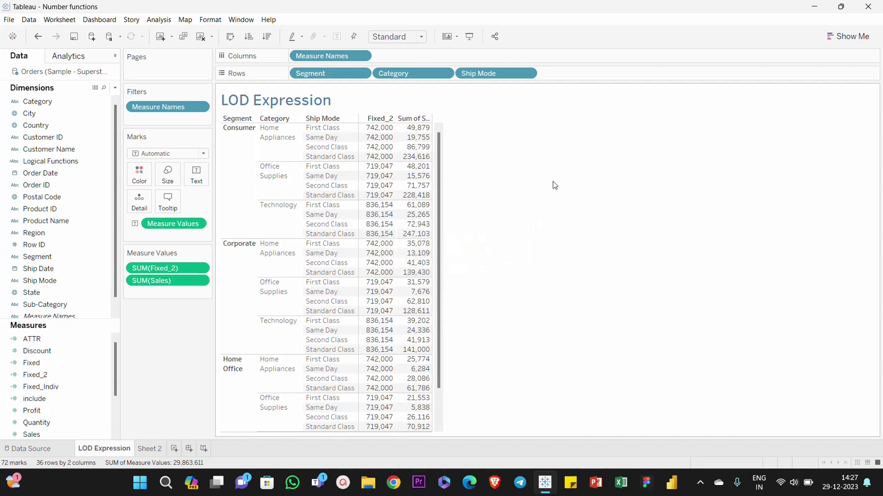
scroll(384, 239, "down", 2)
scroll(385, 238, "up", 2)
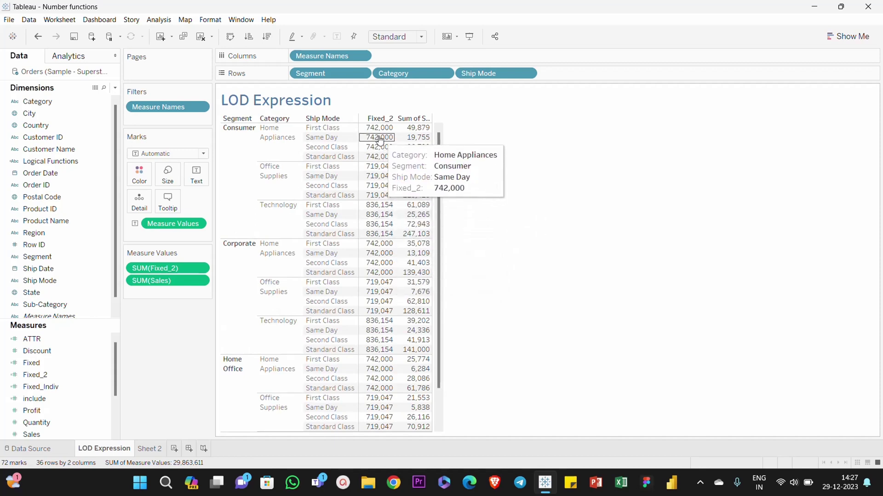
left_click_drag(378, 128, 393, 395)
left_click(536, 206)
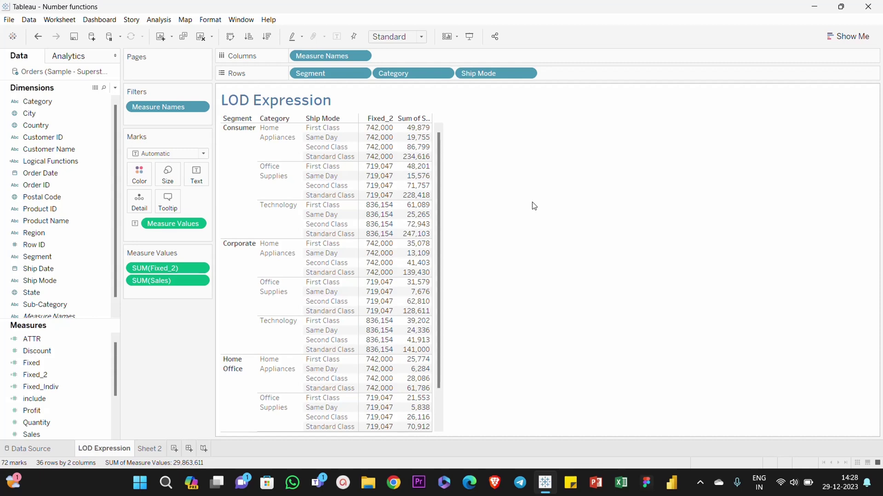
Edit the Fixed_2 calculation, replacing FIXED with EXCLUDE so it reads { EXCLUDE [Category] : SUM([Sales])}, and save it.
left_click(40, 375)
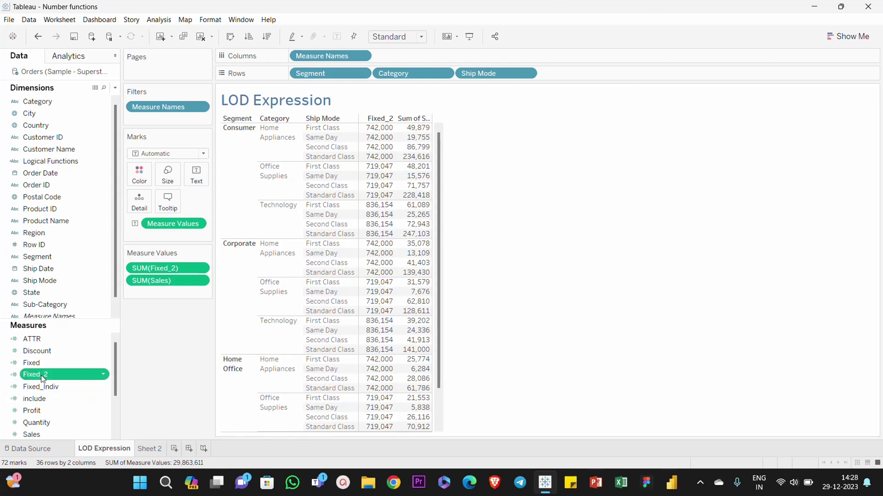
right_click(41, 375)
left_click(76, 201)
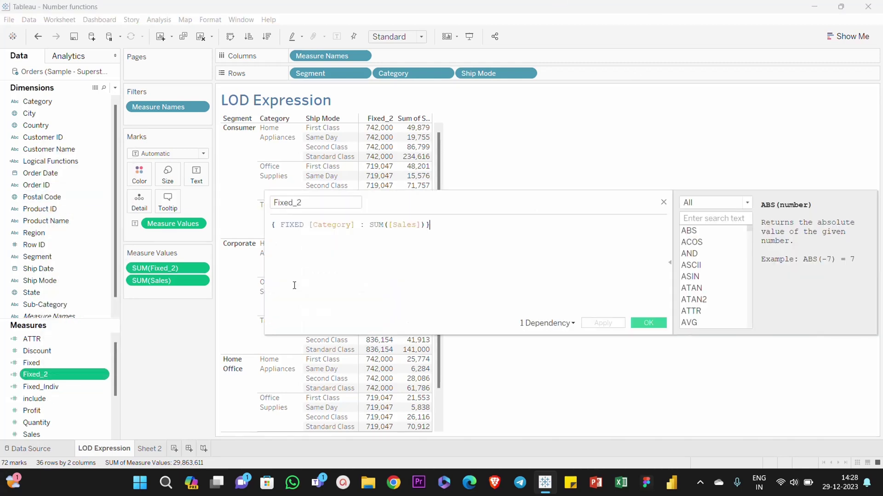
double_click(290, 225)
type("exc")
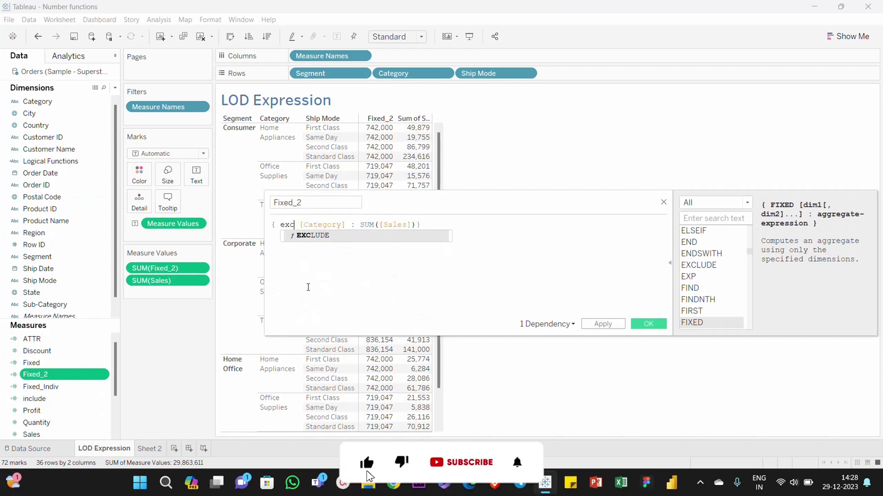
left_click(316, 243)
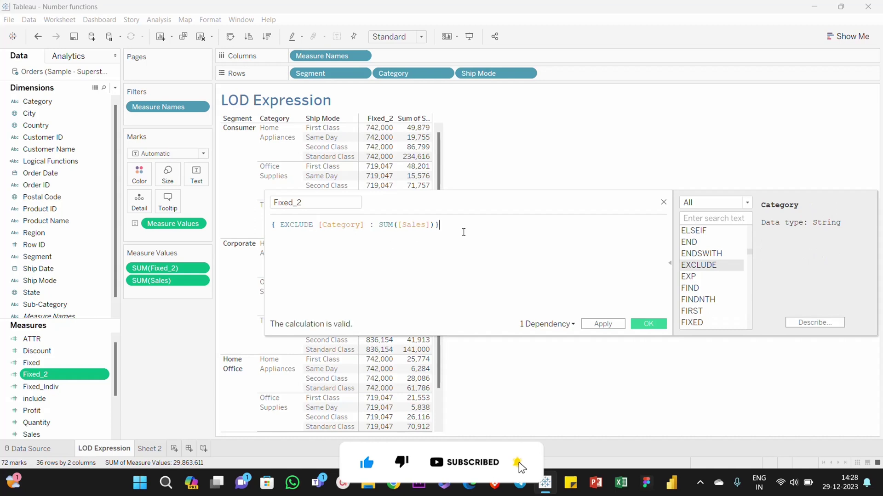
left_click(602, 324)
left_click(650, 324)
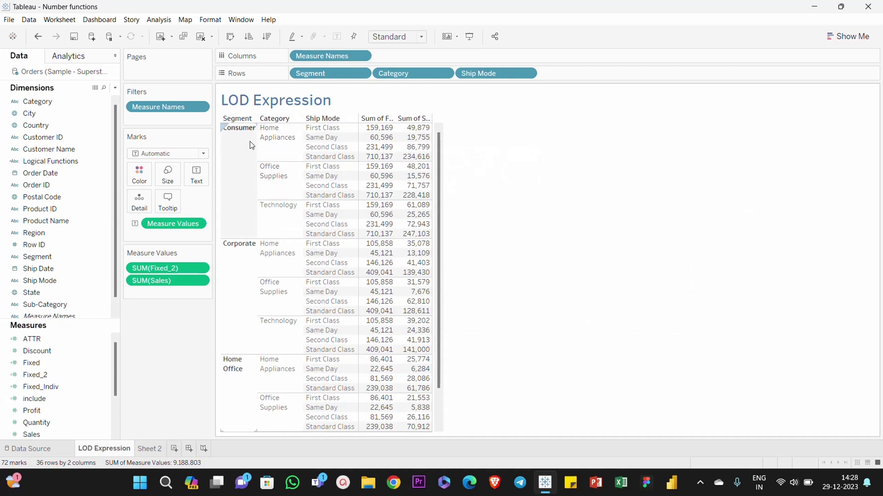
Examine the recalculated Fixed_2 values for the Consumer segment's Home Appliances ship modes.
left_click_drag(381, 128, 382, 158)
left_click(378, 148)
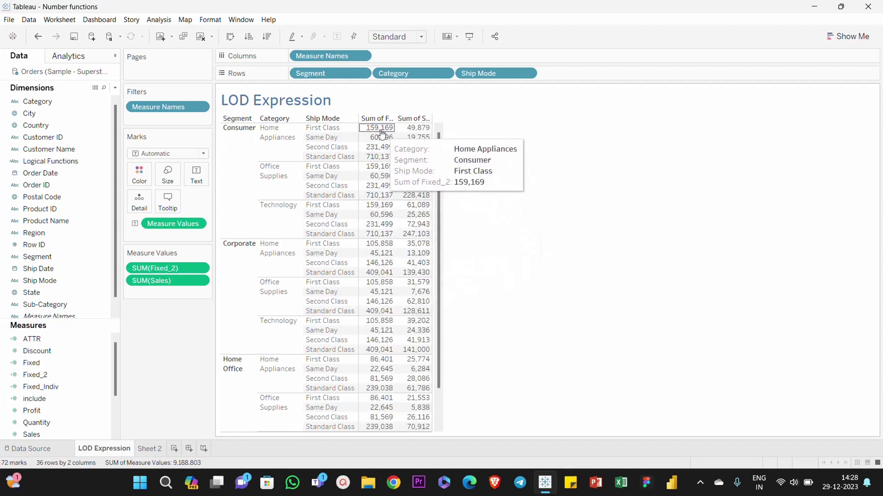
Edit the Fixed_2 calculation to also exclude Ship Mode, so it reads { EXCLUDE [Category],[Ship Mode] : SUM([Sales])}, and apply it.
right_click(46, 374)
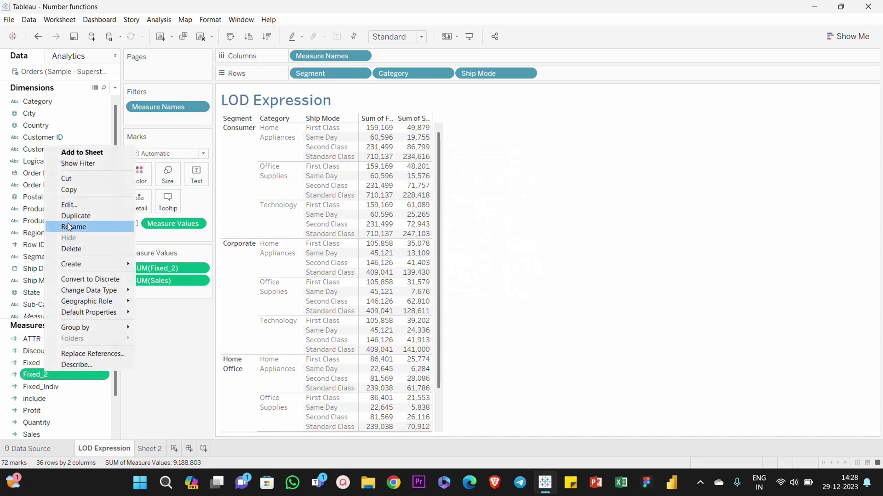
left_click(81, 204)
left_click_drag(439, 205, 649, 227)
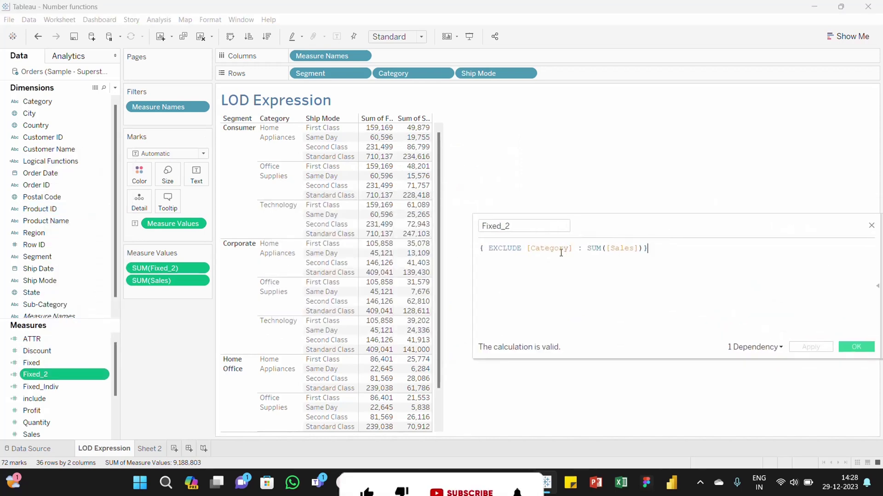
double_click(539, 254)
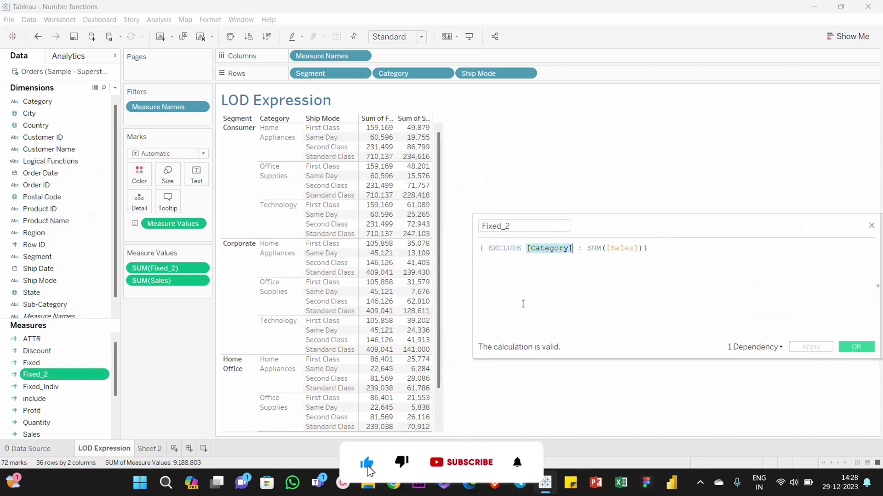
key("Right")
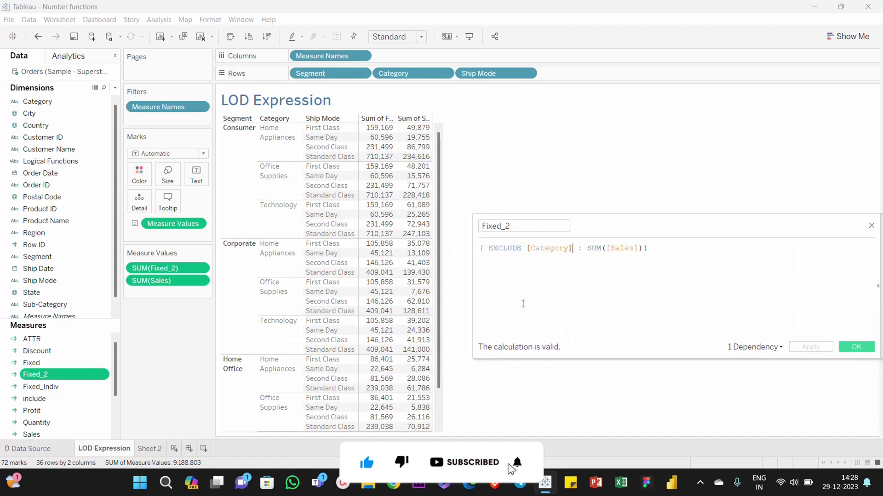
type(",ship")
key("Down")
key("Return")
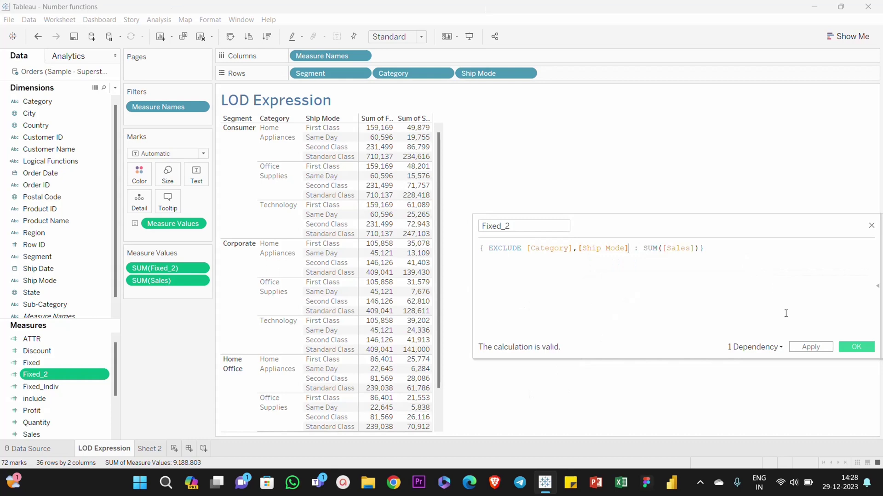
left_click(811, 349)
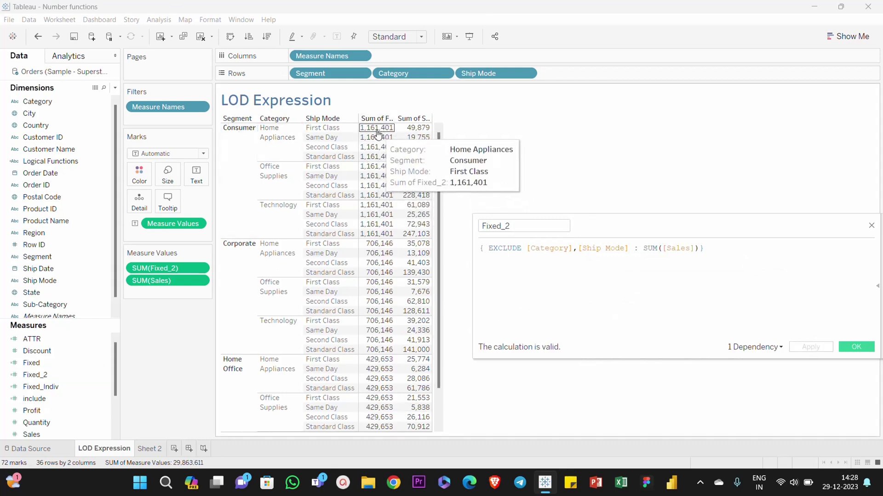
Review the Consumer segment's Fixed_2 values against the excluded Category and Ship Mode fields, then close the calculation editor.
left_click_drag(377, 124, 390, 244)
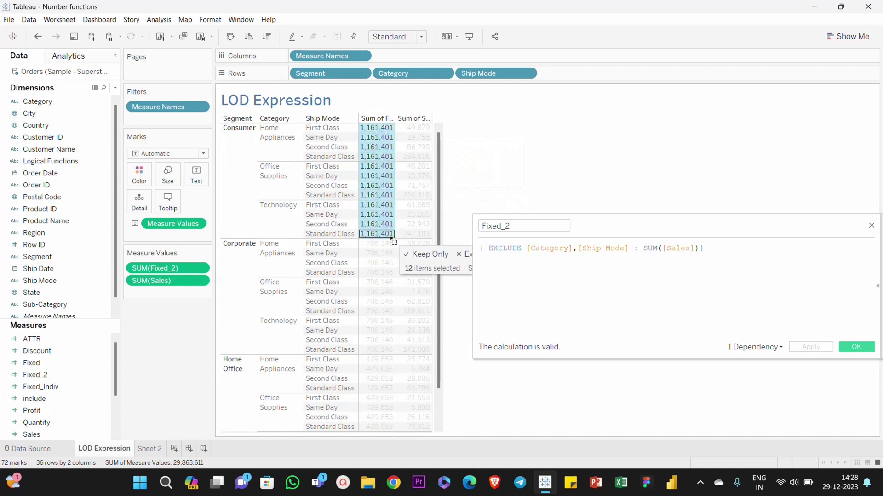
left_click(378, 128)
left_click(387, 138)
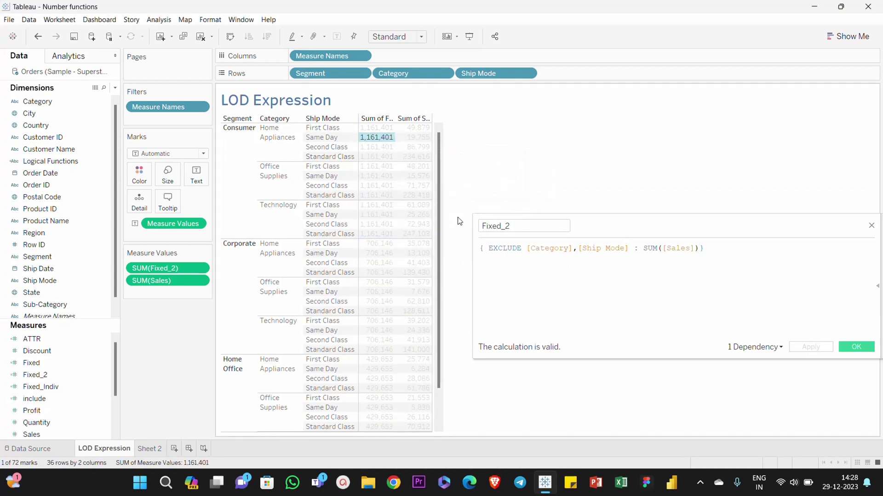
left_click(583, 283)
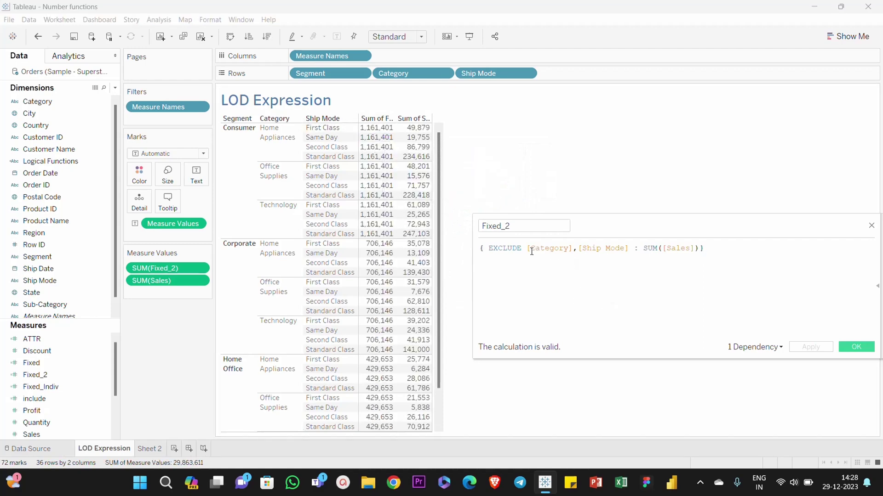
left_click_drag(529, 249, 591, 251)
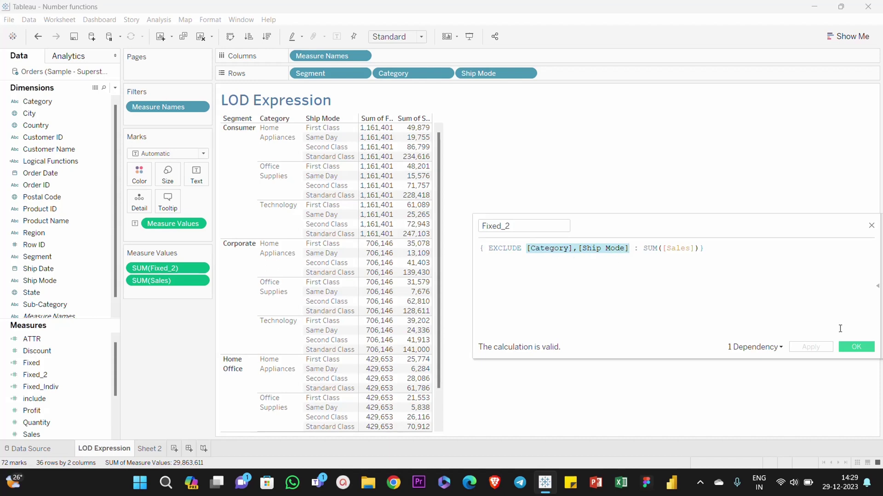
left_click(855, 348)
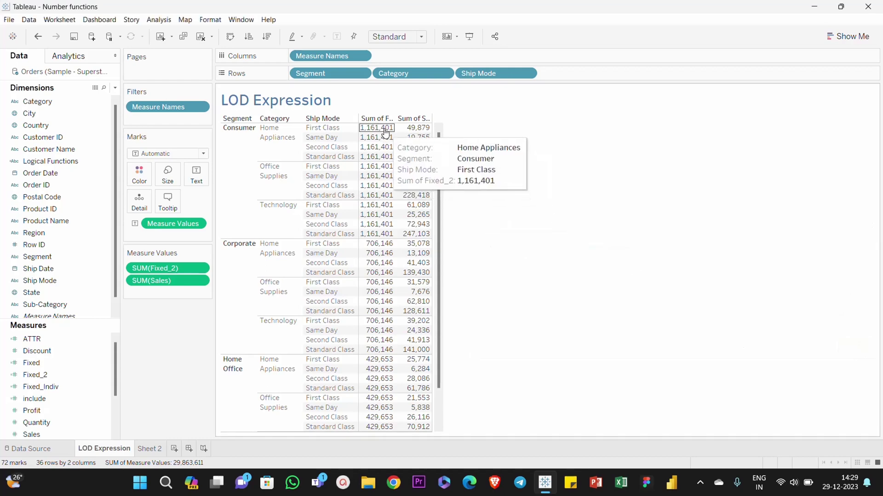
Compare the Consumer segment's Fixed_2 values with its Sales values across Home Appliances, Office Supplies and Technology.
left_click_drag(381, 127, 378, 235)
left_click(592, 190)
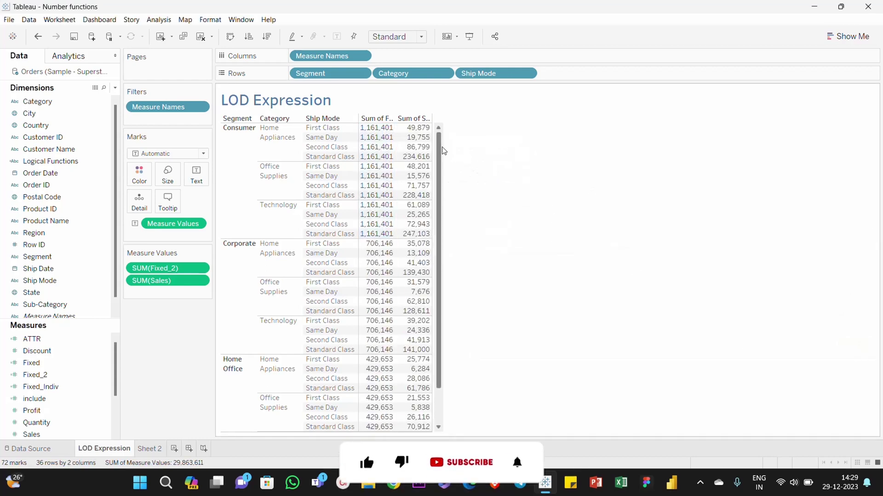
left_click_drag(415, 129, 417, 159)
left_click(444, 193)
left_click_drag(416, 207, 418, 237)
left_click(569, 186)
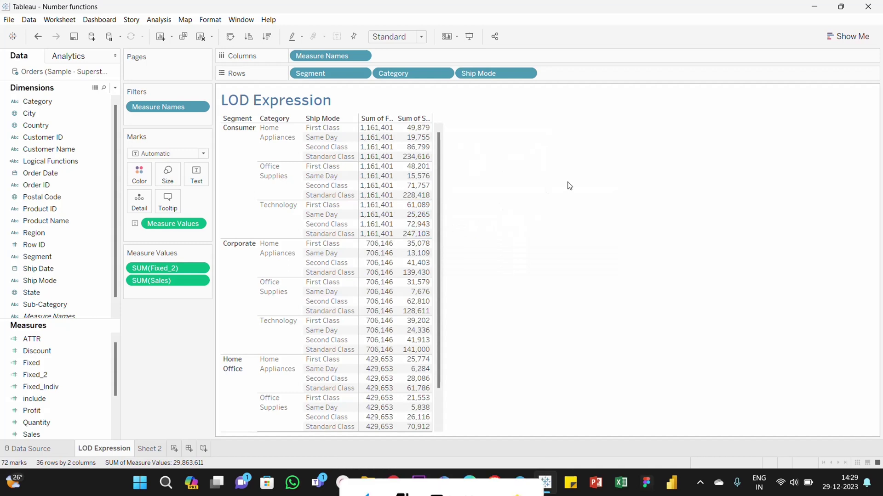
left_click_drag(422, 124, 420, 238)
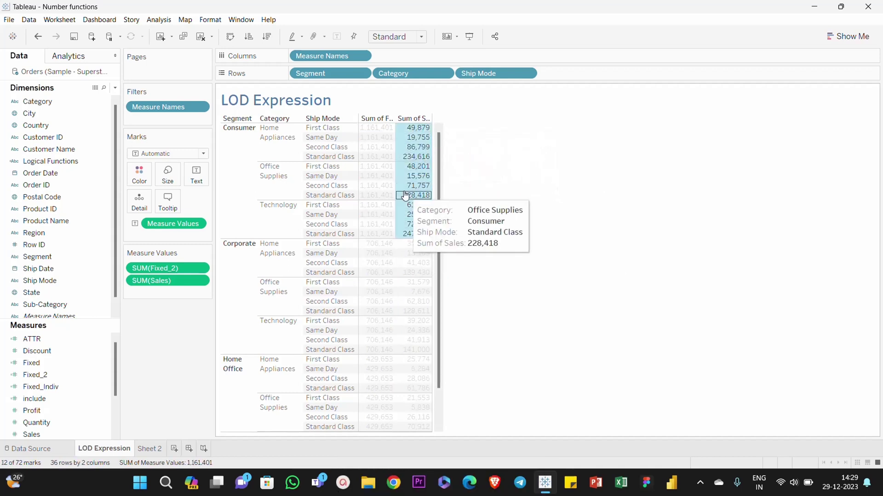
left_click(453, 213)
left_click_drag(416, 205, 415, 238)
left_click_drag(415, 165, 416, 196)
left_click(560, 159)
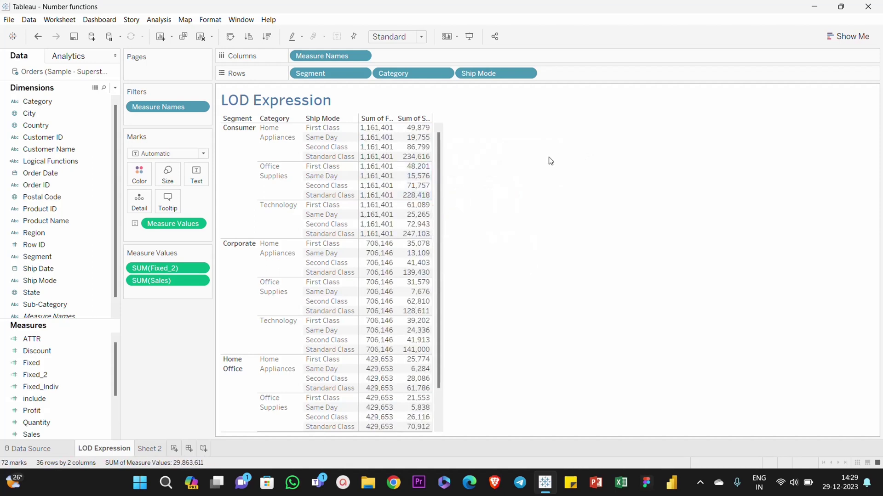
Open the Fixed_2 calculation for editing and replace the EXCLUDE keyword with FIXED.
left_click(48, 374)
right_click(49, 373)
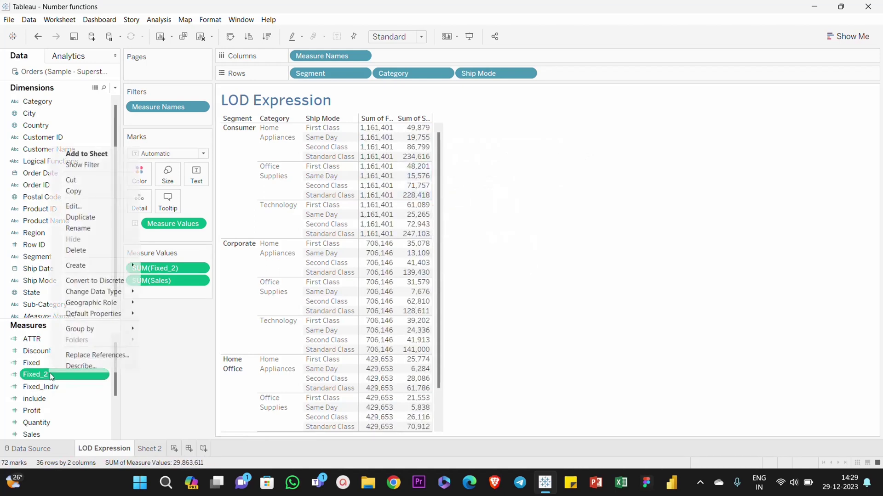
left_click(96, 208)
double_click(310, 249)
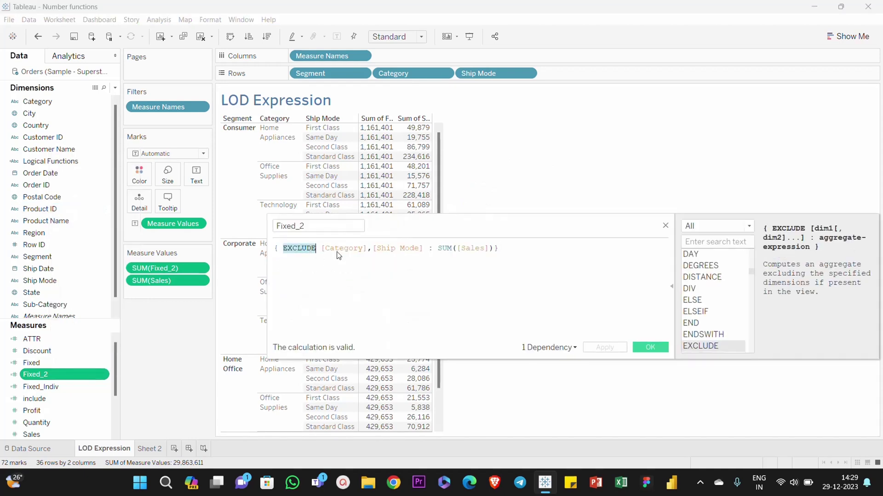
type("fixe")
key("Down")
key("Return")
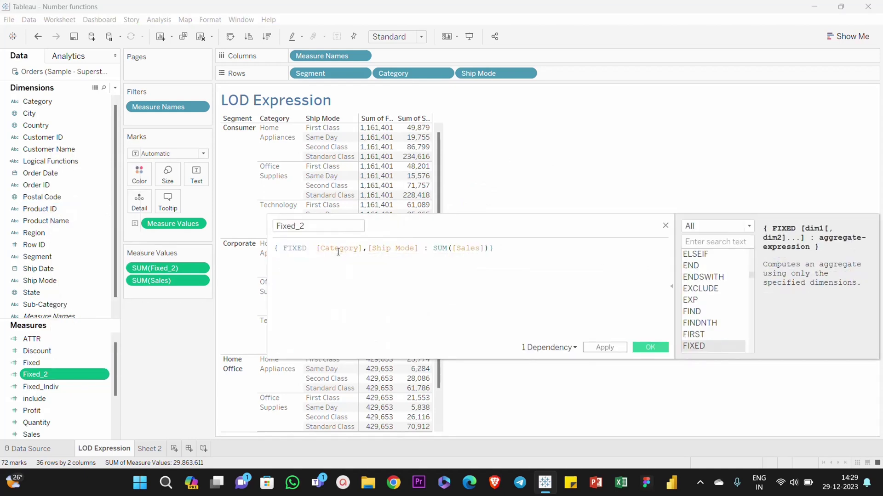
Replace the Fixed_2 dimensions with Segment and Category, giving { FIXED [Segment],[Category] : SUM([Sales])}, and save the calculation.
left_click(421, 246)
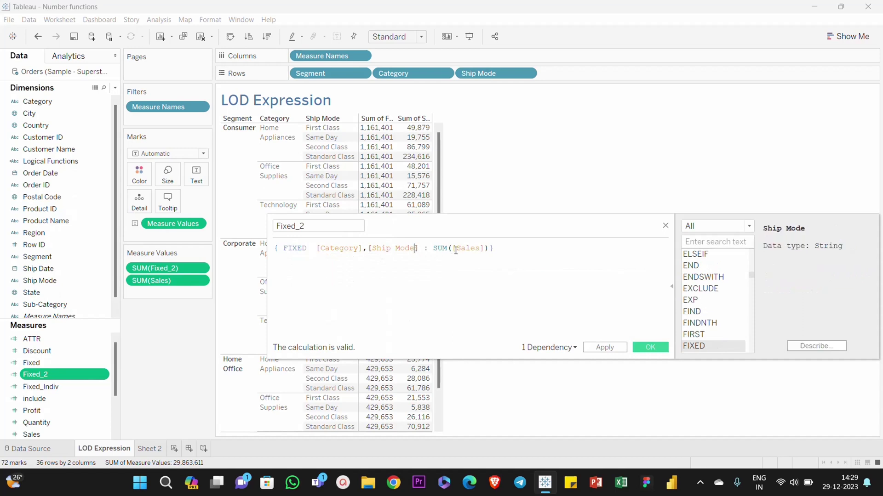
key("BackSpace")
key("BackSpace")
key("BackSpace")
key("BackSpace")
key("BackSpace")
key("BackSpace")
key("BackSpace")
key("BackSpace")
key("BackSpace")
key("BackSpace")
key("BackSpace")
key("BackSpace")
key("BackSpace")
key("BackSpace")
key("BackSpace")
key("BackSpace")
key("BackSpace")
key("BackSpace")
key("BackSpace")
key("BackSpace")
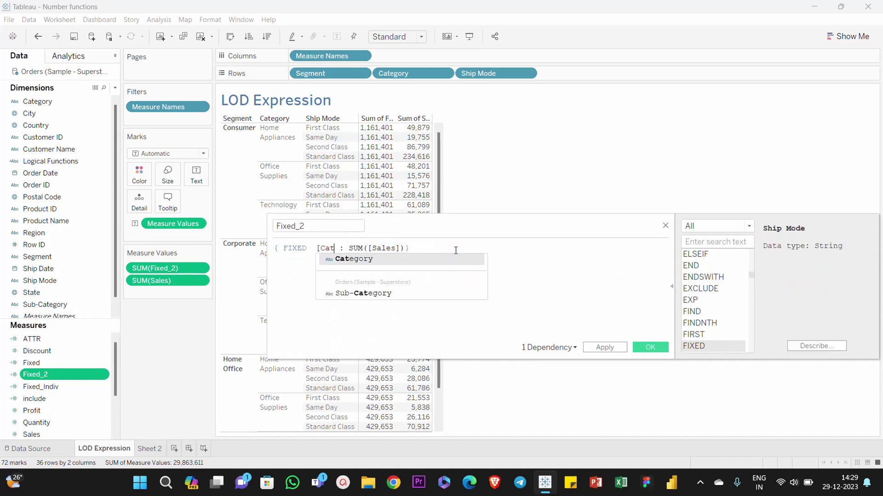
type("seg")
key("Return")
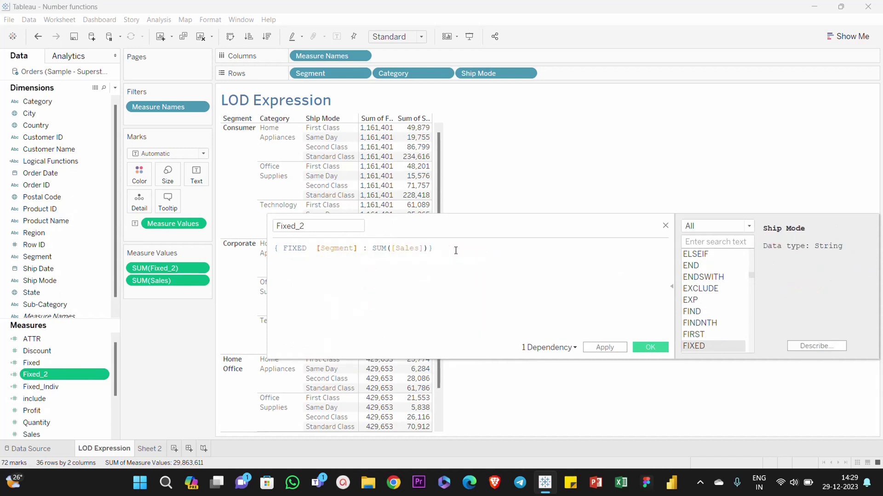
type(",cate")
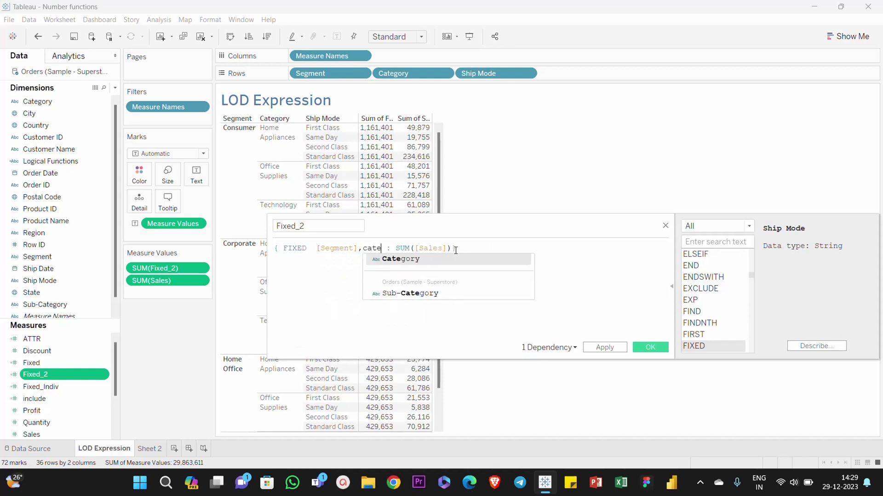
key("Return")
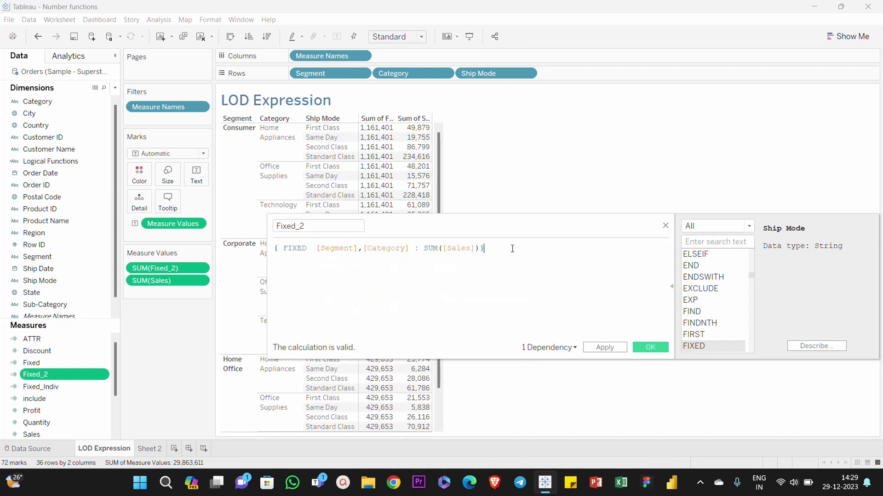
left_click(605, 348)
left_click(641, 348)
Compare the Sales values of Consumer Home Appliances with the Fixed_2 values across its ship modes.
mouse_move(390, 133)
left_click_drag(407, 127, 418, 158)
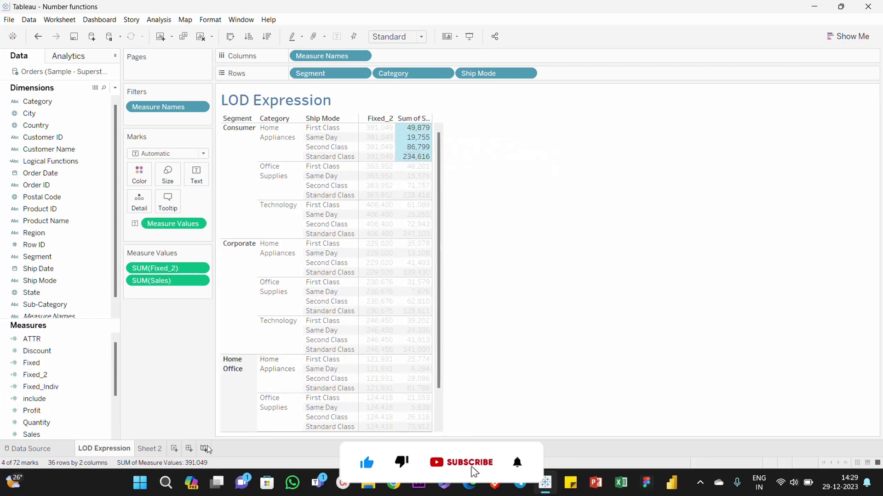
left_click(562, 171)
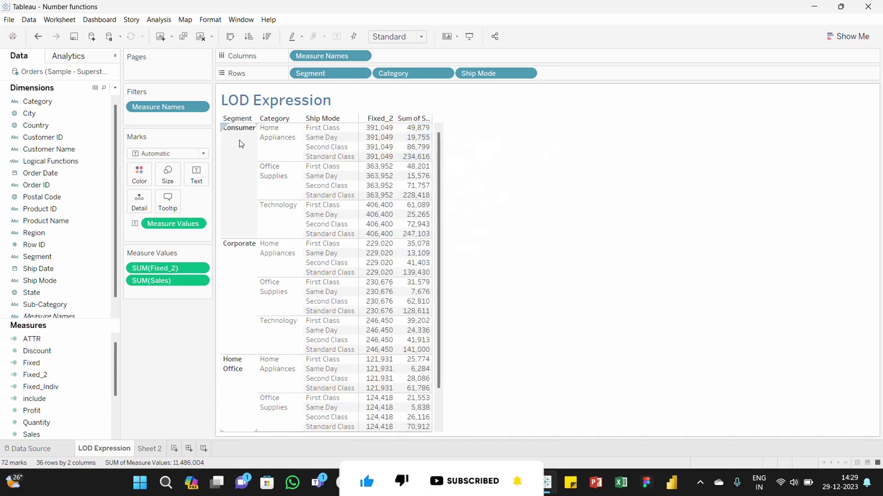
mouse_move(404, 143)
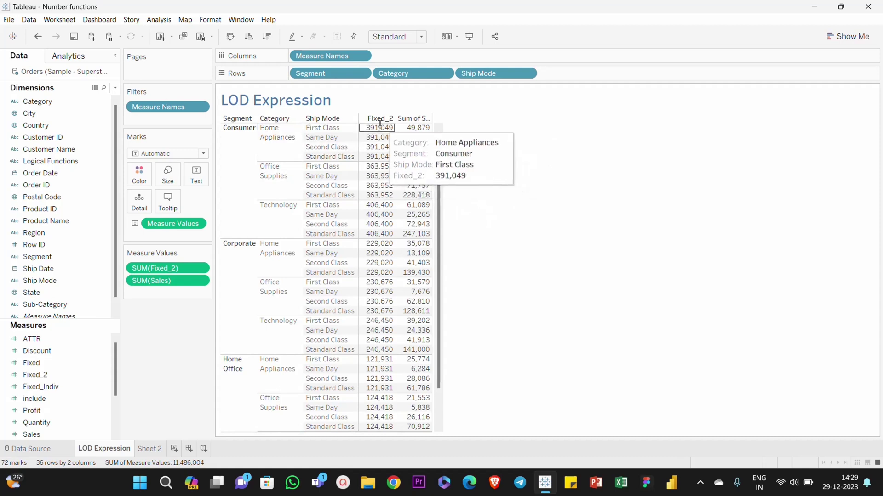
left_click_drag(382, 128, 385, 161)
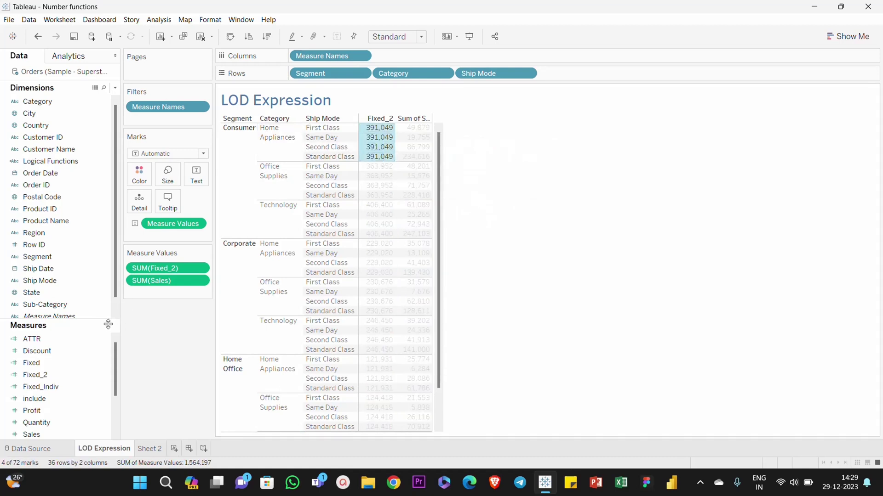
Remove the extra space before [Segment] in the Fixed_2 calculation and save it.
right_click(34, 375)
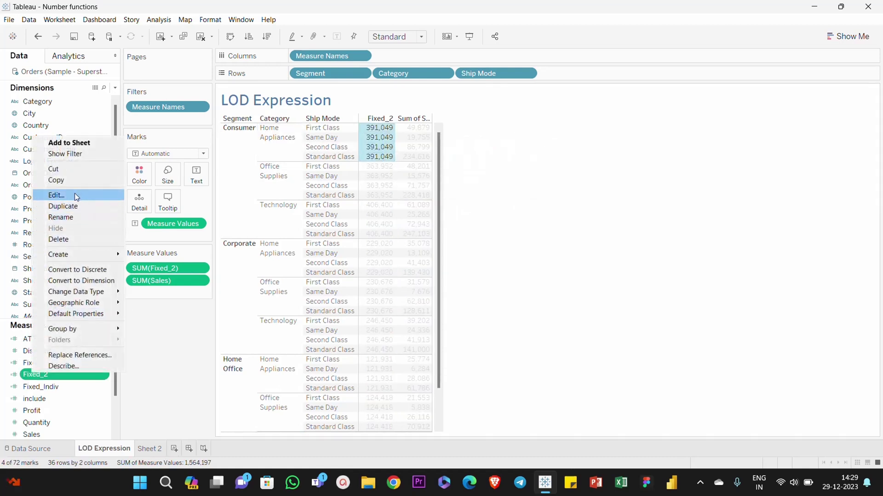
left_click(75, 194)
left_click(317, 249)
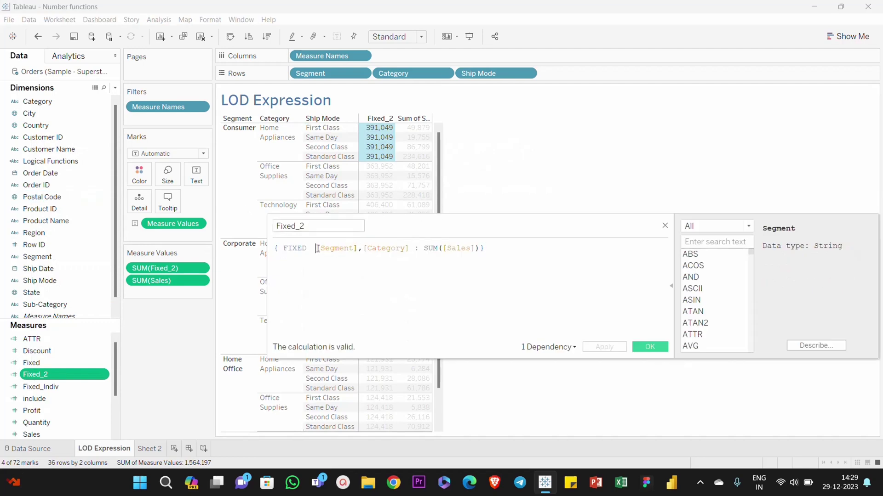
key("BackSpace")
left_click(386, 249)
mouse_move(382, 130)
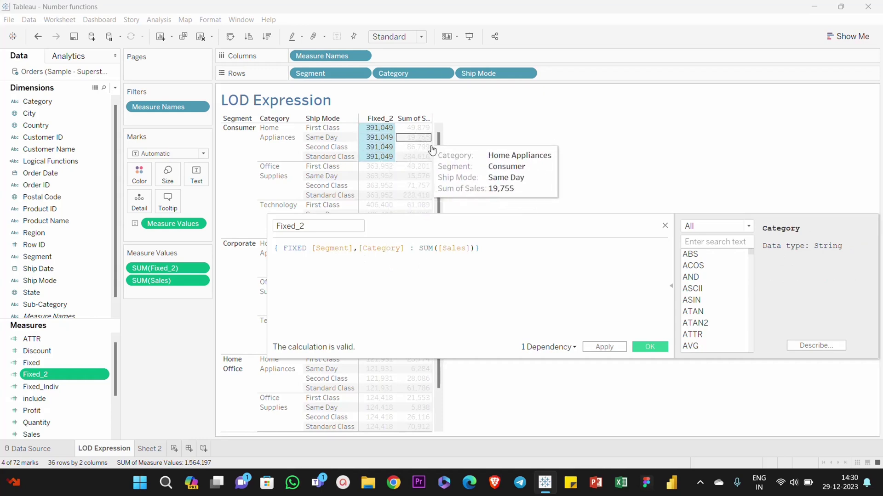
left_click(604, 348)
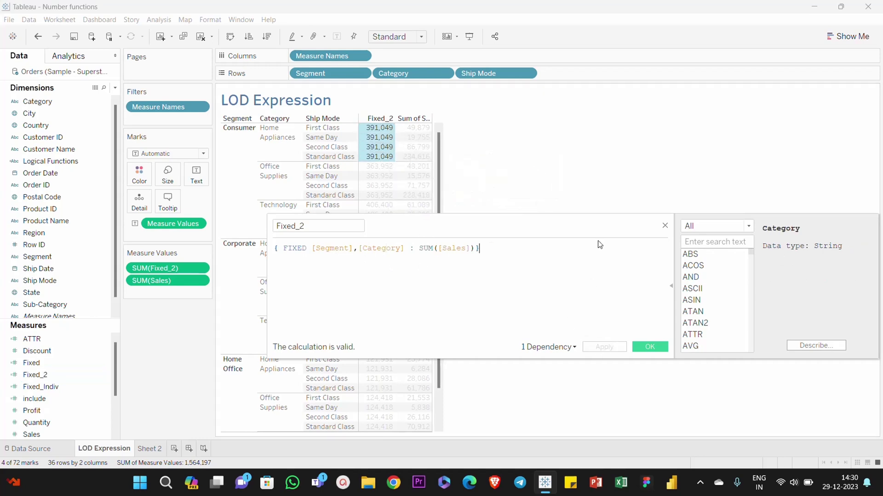
left_click(648, 347)
Examine the Fixed_2 values of the Consumer segment category by category, from Home Appliances through Office Supplies to Technology.
left_click_drag(378, 125, 380, 201)
left_click(544, 148)
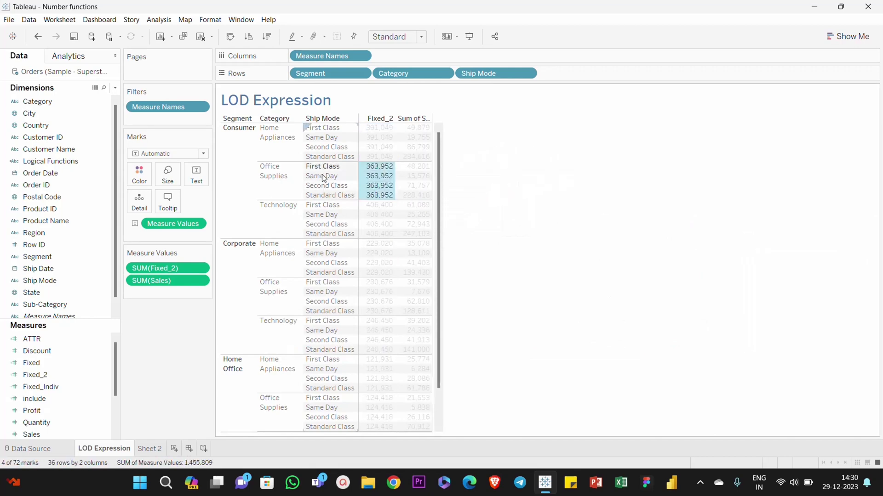
left_click(553, 193)
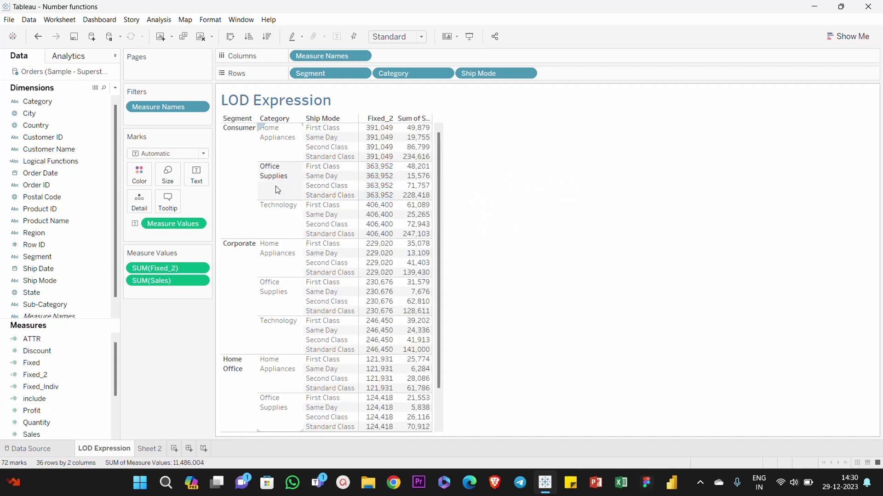
left_click_drag(382, 168, 385, 181)
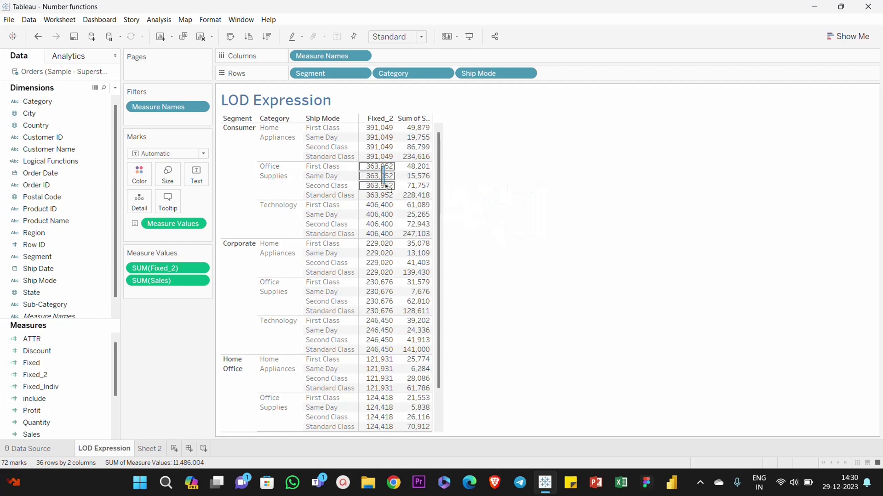
left_click(285, 227)
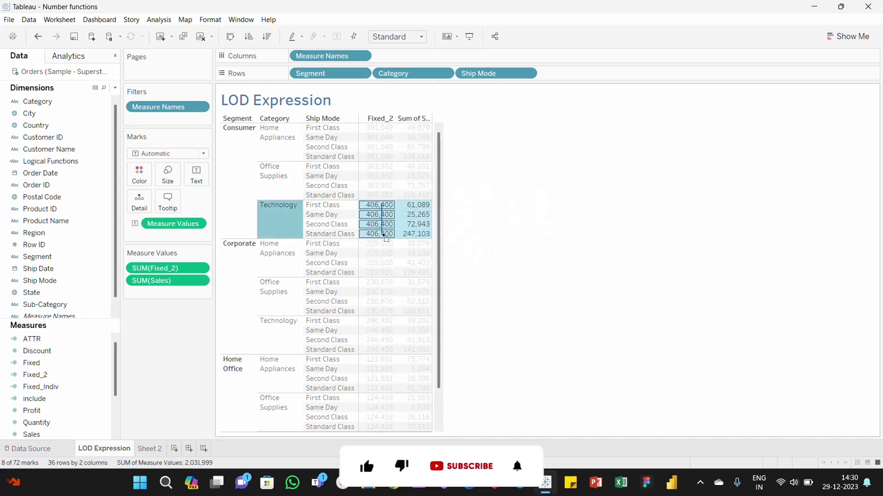
Examine the Fixed_2 values of the Consumer segment's Home Appliances category across its ship modes once more.
left_click(383, 238)
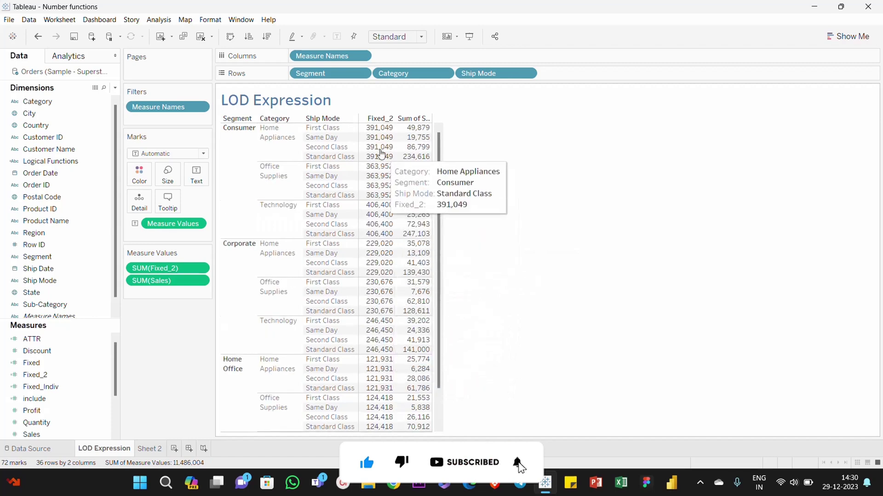
left_click_drag(373, 126, 377, 163)
left_click(593, 158)
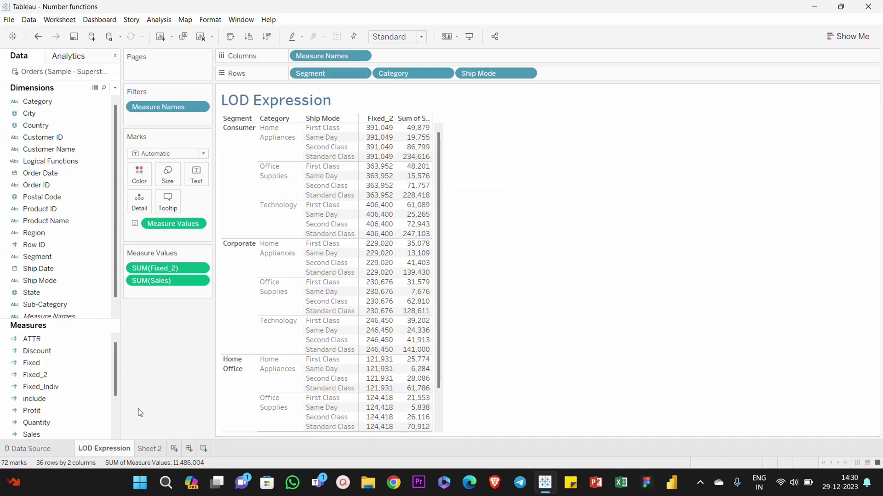
Create a new worksheet with Segment on the rows and Sales as the text values.
left_click(175, 450)
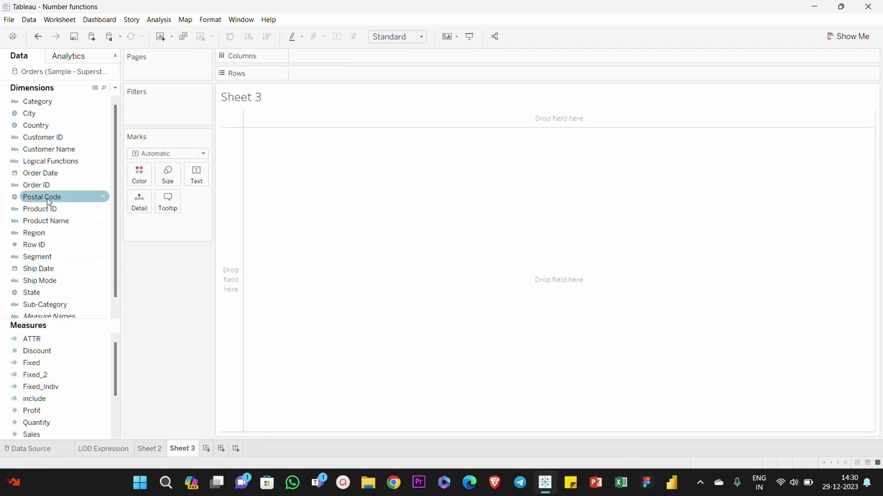
scroll(46, 206, "down", 1)
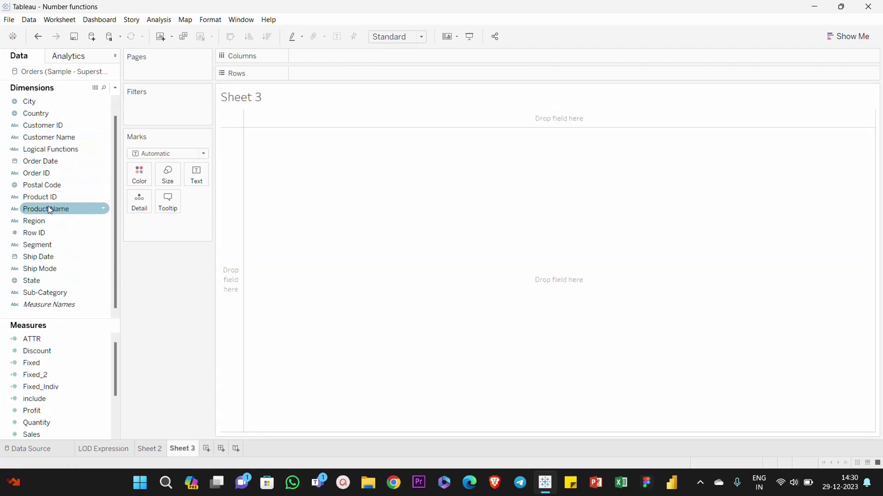
scroll(41, 138, "up", 1)
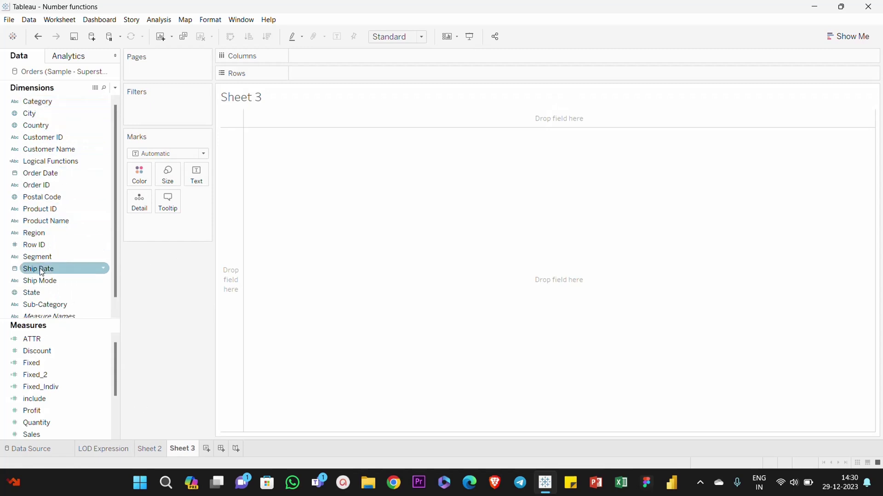
left_click_drag(40, 257, 376, 77)
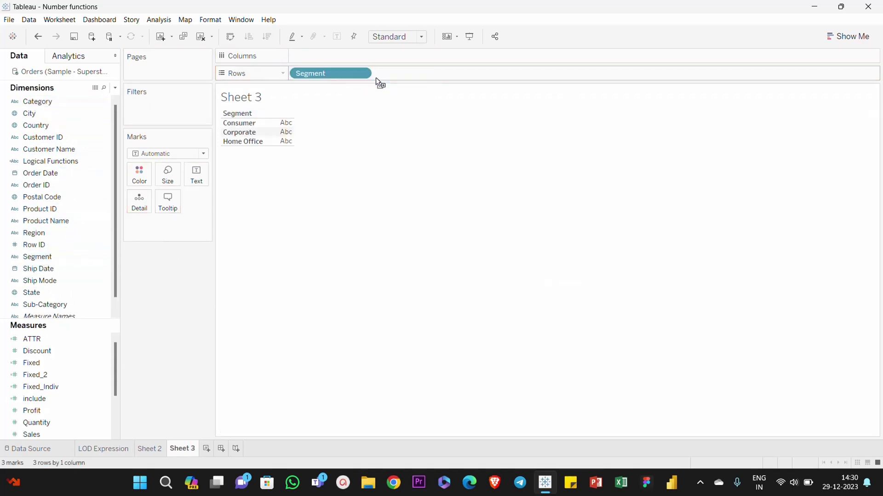
left_click_drag(44, 435, 285, 134)
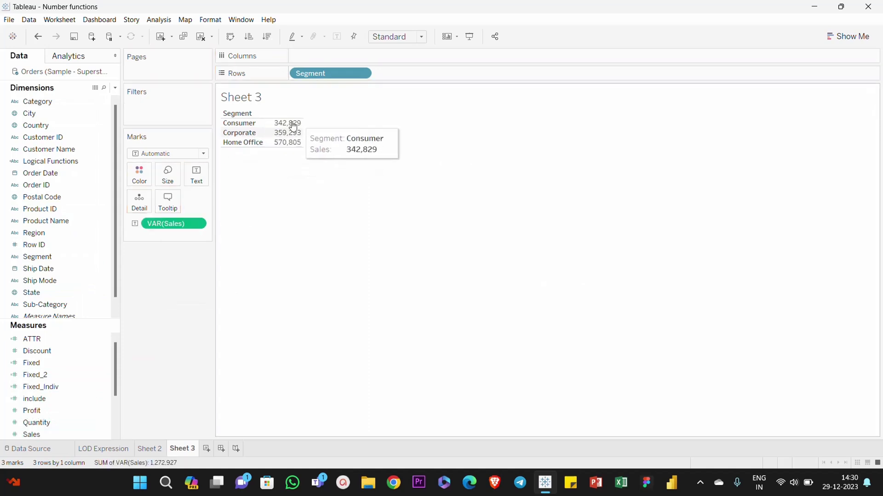
Set the aggregation of the Sales measure to Sum.
left_click(197, 224)
mouse_move(254, 309)
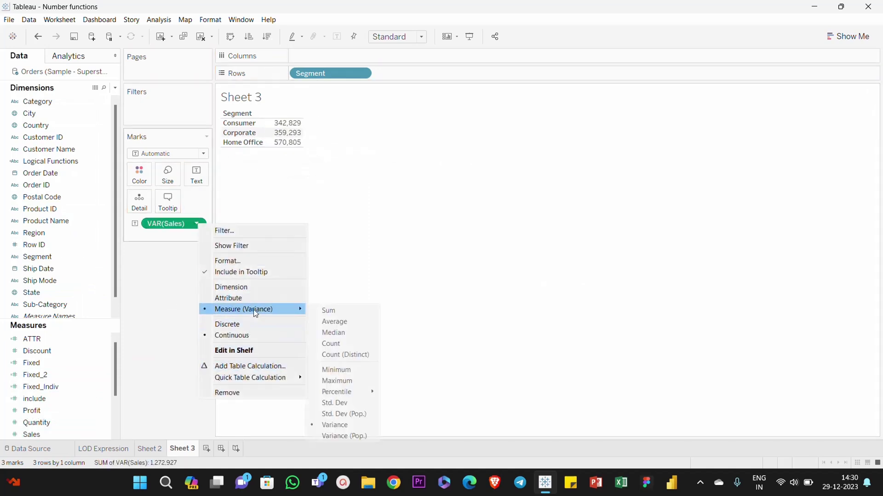
left_click(352, 309)
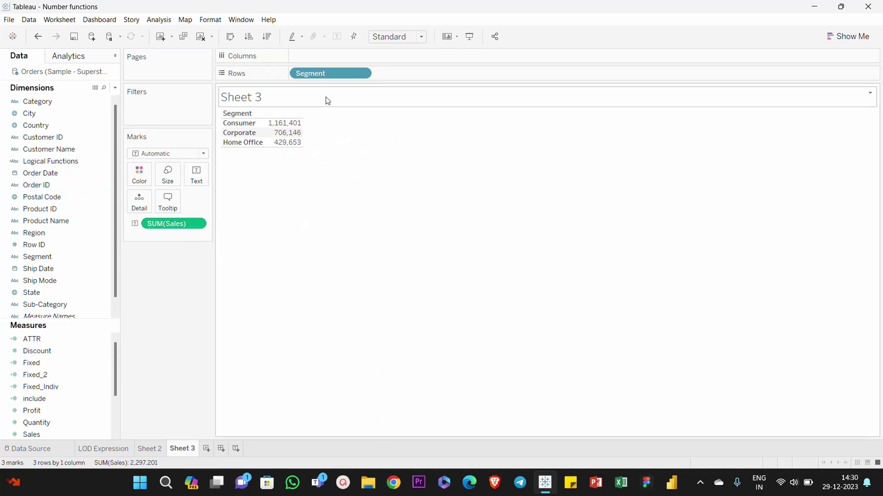
Change the Sales measure's aggregation to Average.
left_click(196, 224)
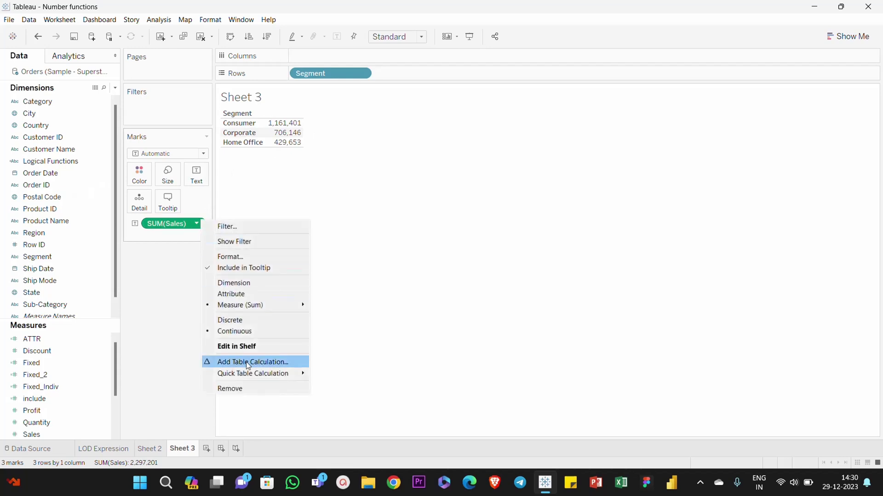
mouse_move(256, 305)
left_click(336, 308)
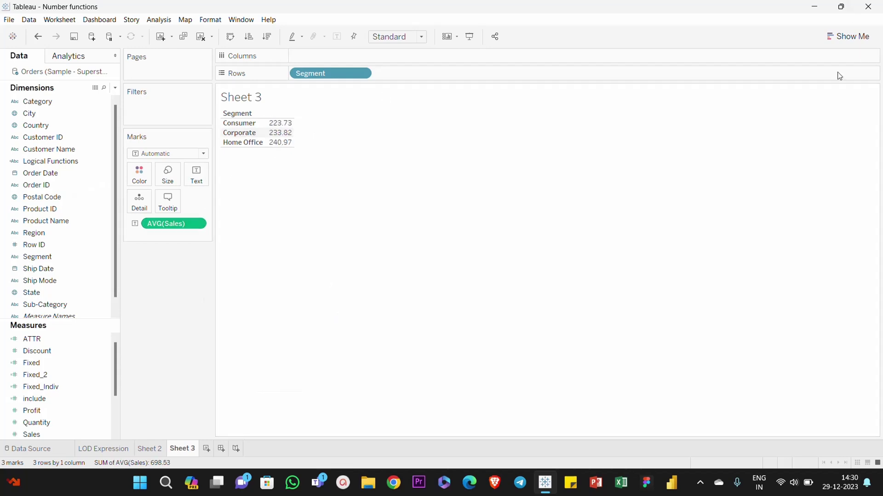
Turn the average sales table into a bar chart and swap its axes so the bars stand vertically by Segment.
left_click(850, 36)
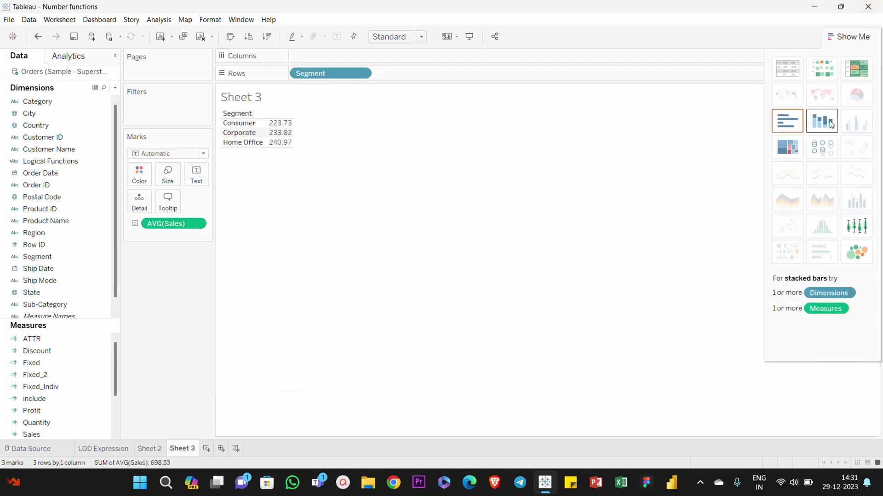
left_click(787, 121)
left_click(850, 38)
key("ctrl+w")
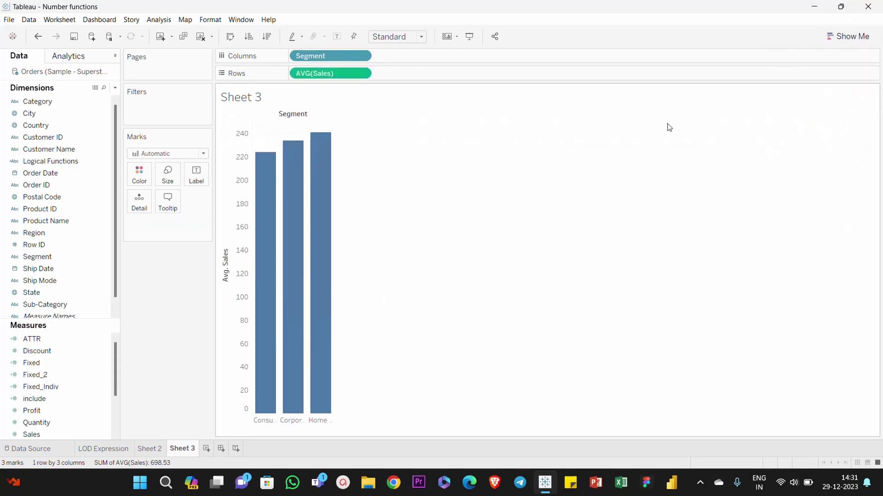
Show mark labels on the bars and set the view to Fit Width.
left_click(337, 36)
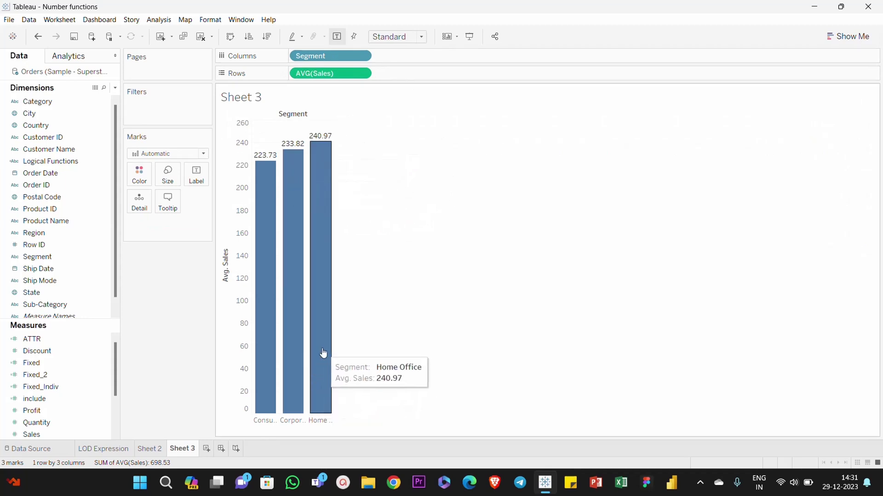
left_click(398, 37)
left_click(398, 59)
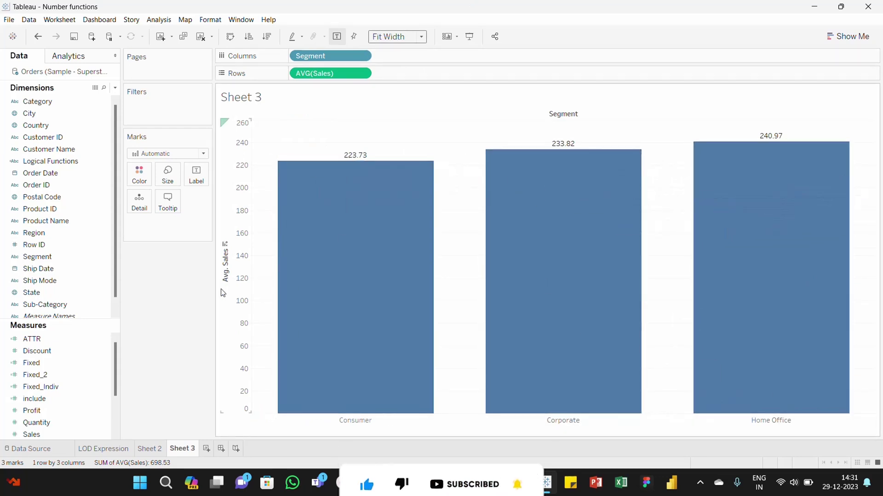
Create a calculated field named Include.
left_click(115, 87)
left_click(82, 101)
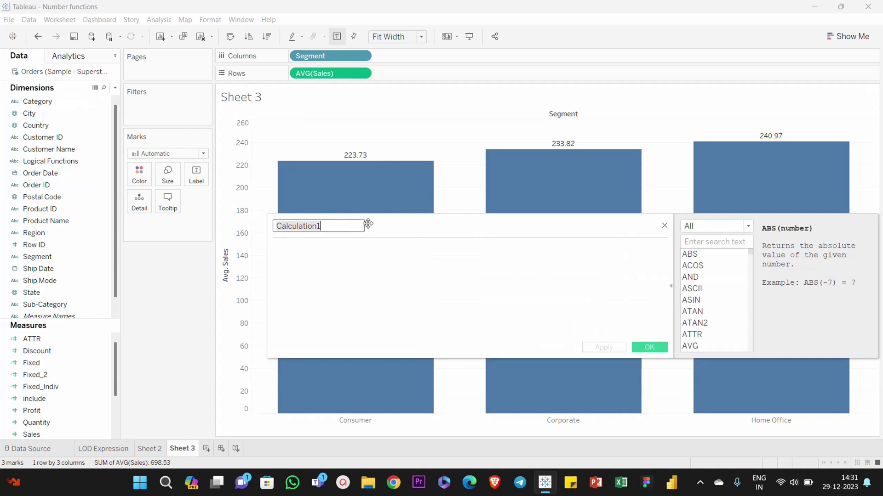
key("BackSpace")
type("Include")
key("Tab")
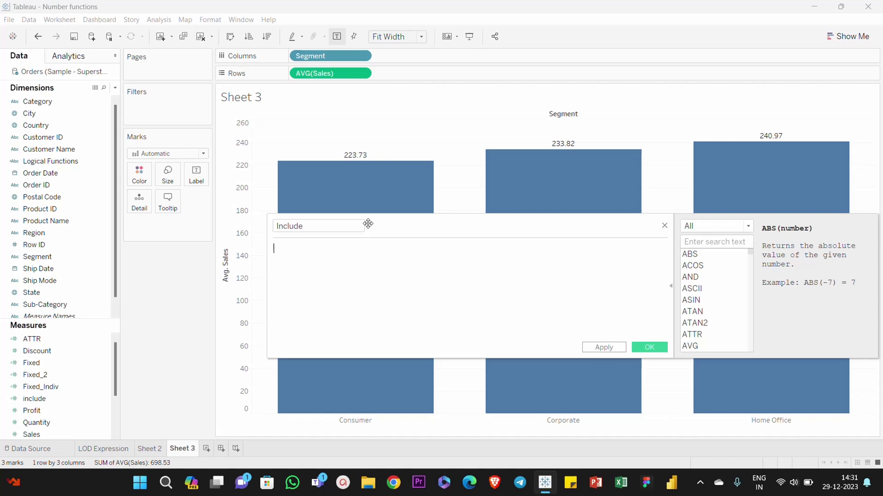
Start the calculation's formula as an INCLUDE expression on the Customer Name dimension.
type("incl")
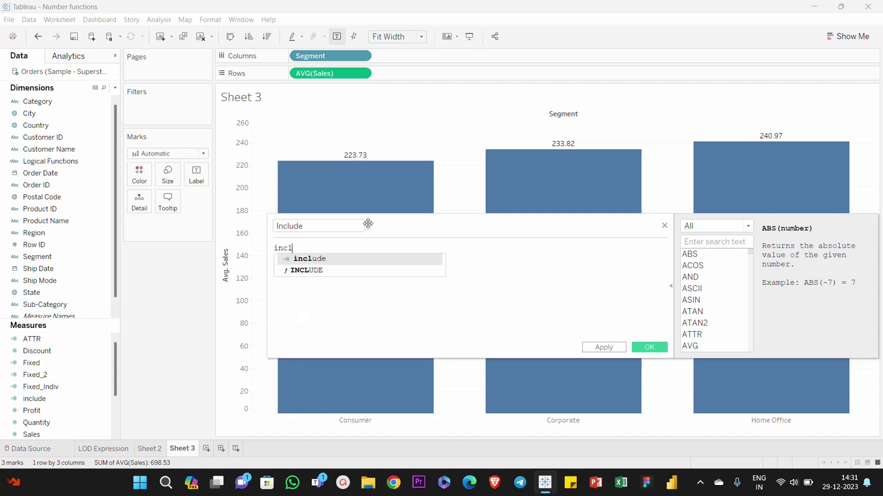
key("Down")
key("Return")
type("[cust")
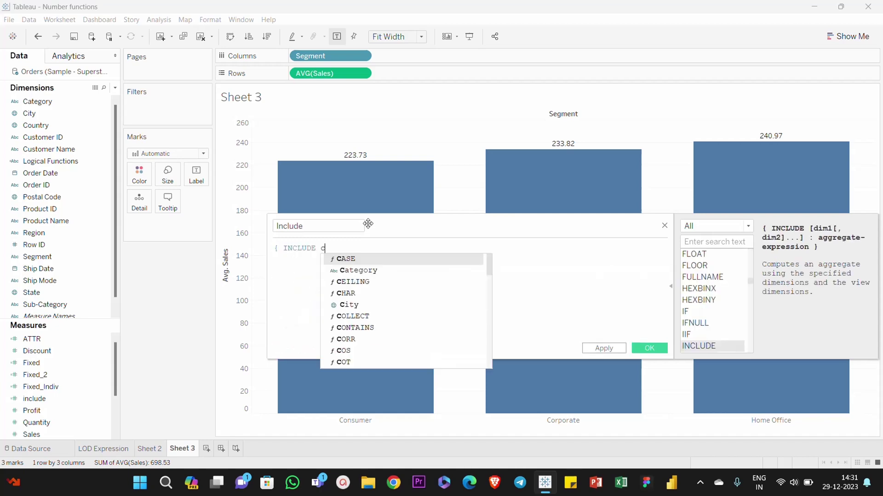
key("Down")
key("Return")
Complete the formula as { INCLUDE [Customer Name] : SUM([Sales])} and save the calculation.
type(": SUM")
key("Return")
type("slaes")
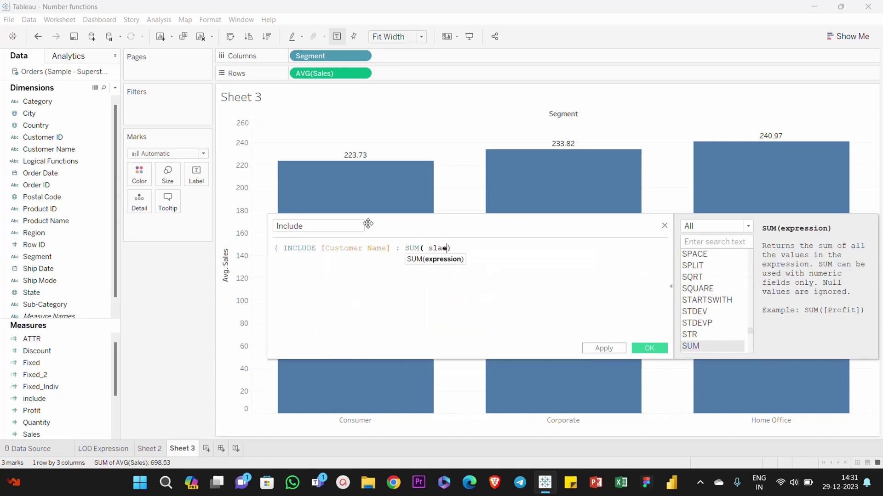
key("BackSpace")
key("BackSpace")
key("BackSpace")
key("BackSpace")
key("BackSpace")
key("BackSpace")
type("sale")
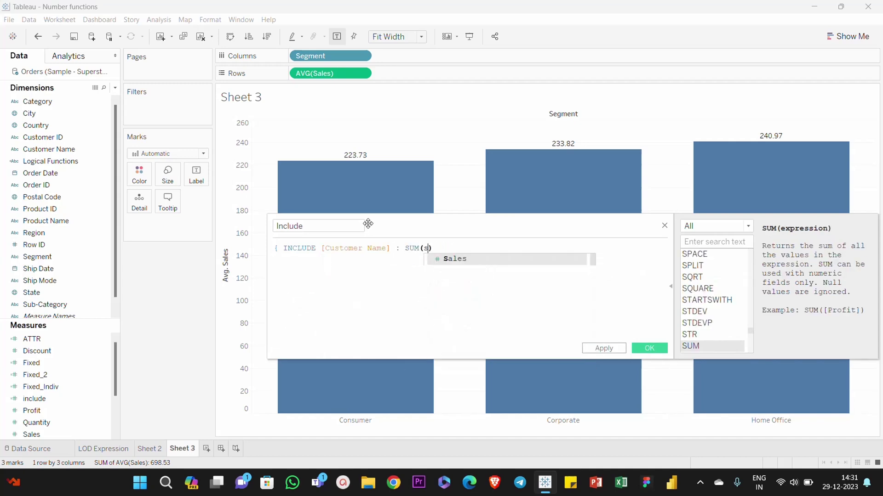
key("Return")
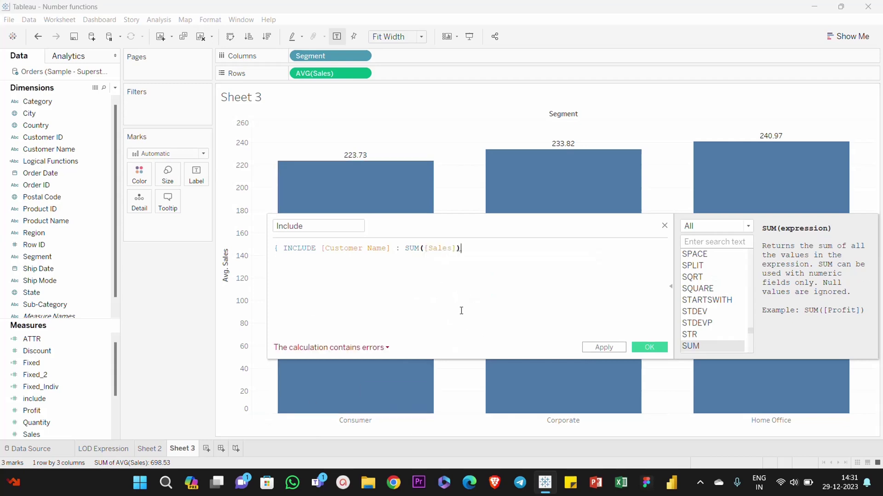
type("}")
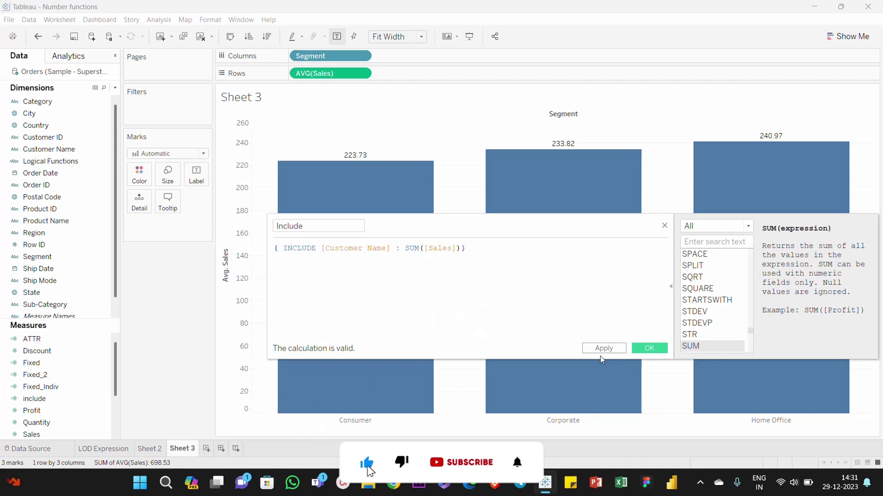
left_click(604, 348)
left_click(653, 348)
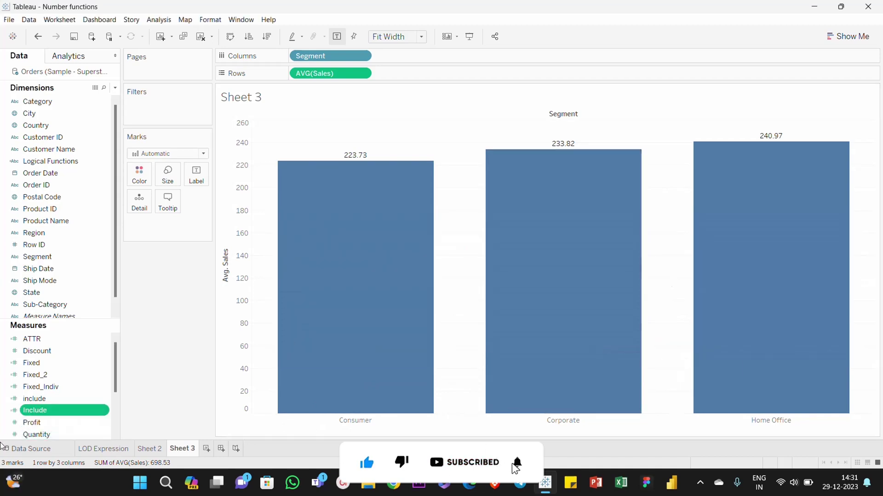
Add the new Include measure to the rows after AVG(Sales) and set its aggregation to Average.
left_click_drag(36, 416, 414, 77)
left_click(445, 73)
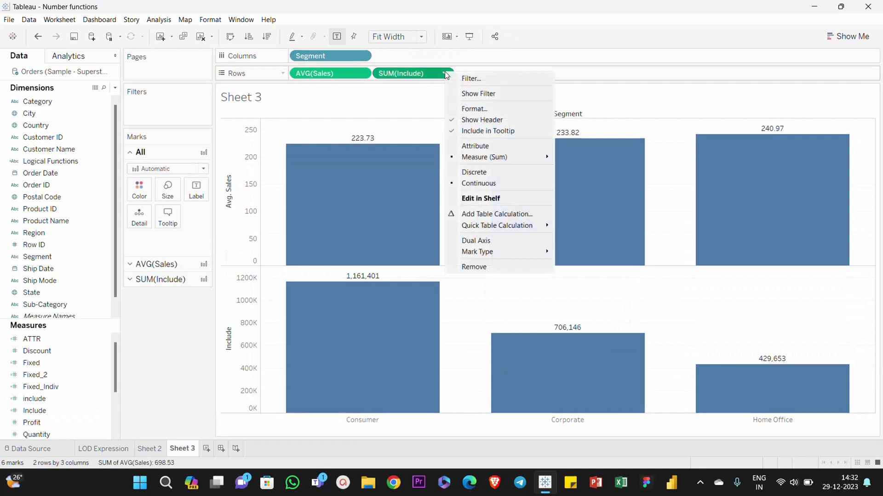
mouse_move(493, 159)
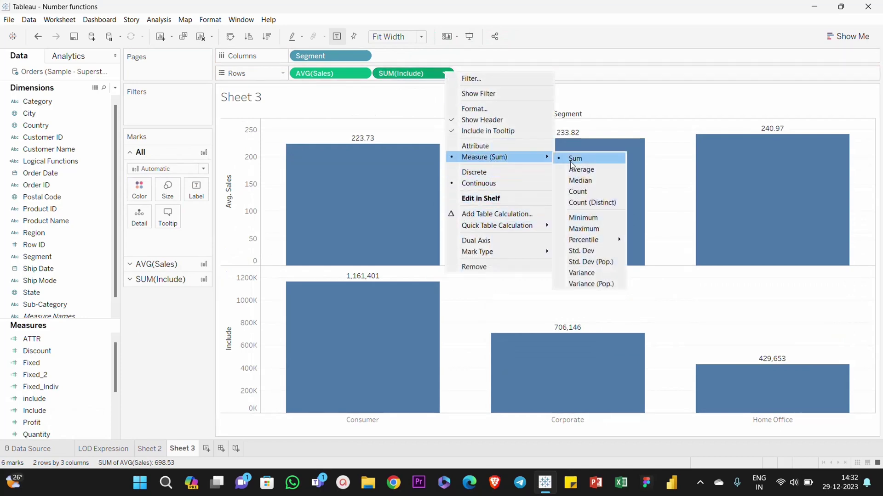
left_click(581, 171)
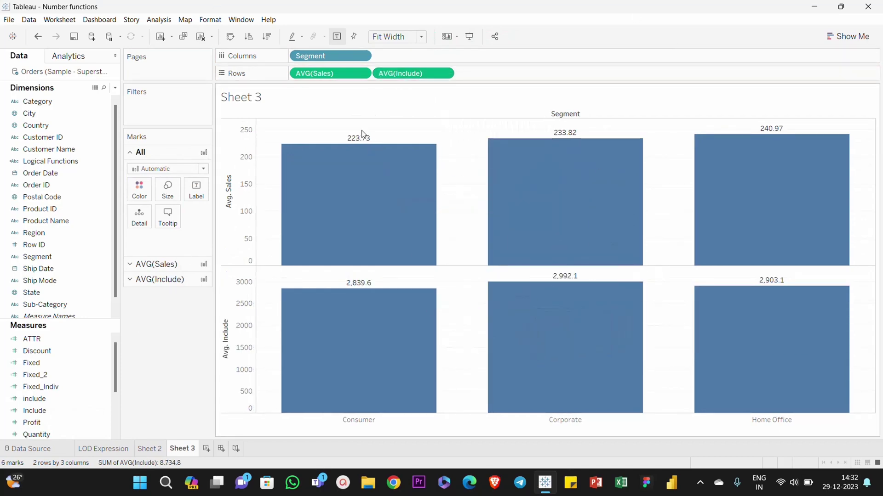
Compare the average Sales bars with the average Include bars for the segments, starting with Consumer and Corporate.
mouse_move(355, 152)
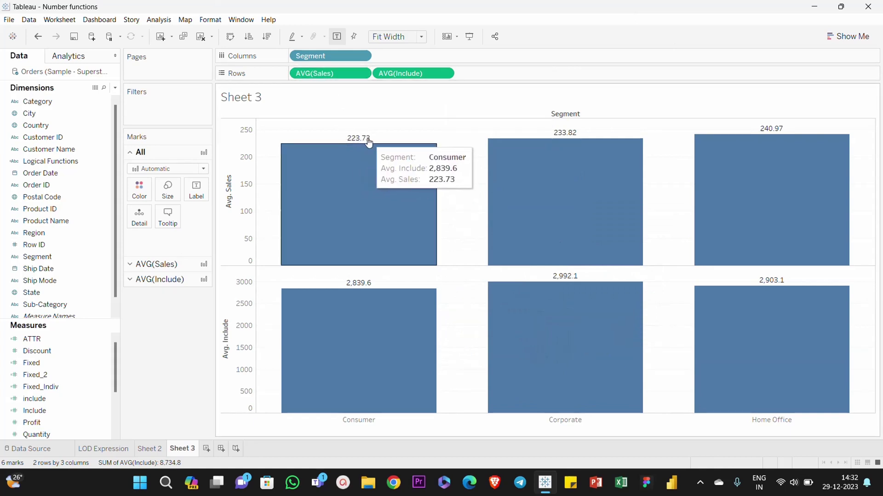
mouse_move(570, 146)
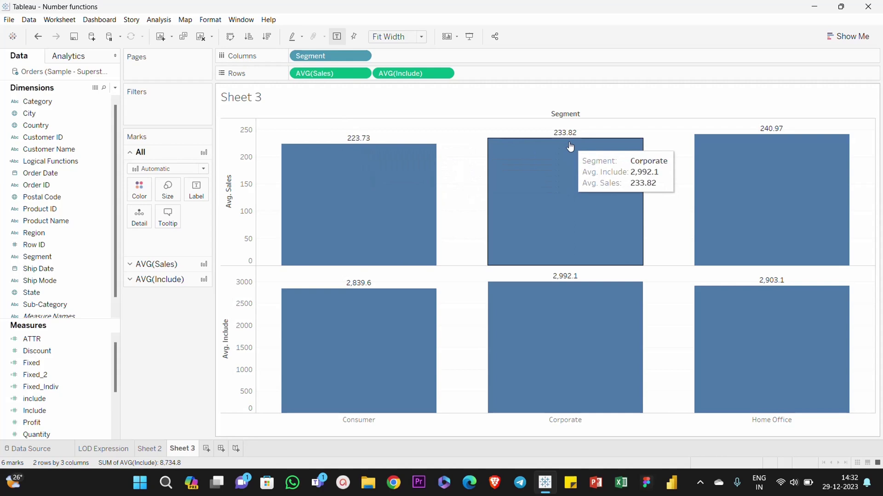
mouse_move(352, 290)
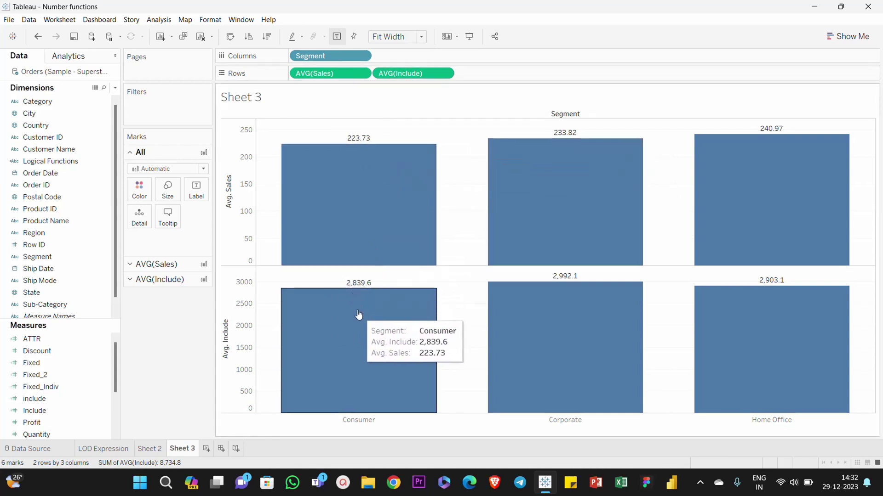